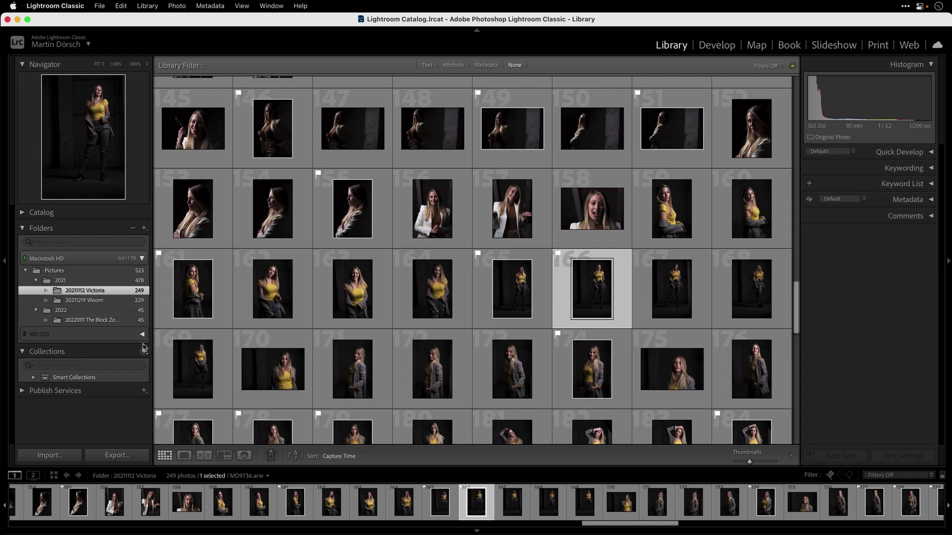
- Create a top-level collection set named "070 projects"
{"action": "left_click", "coordinate": [22, 66]}
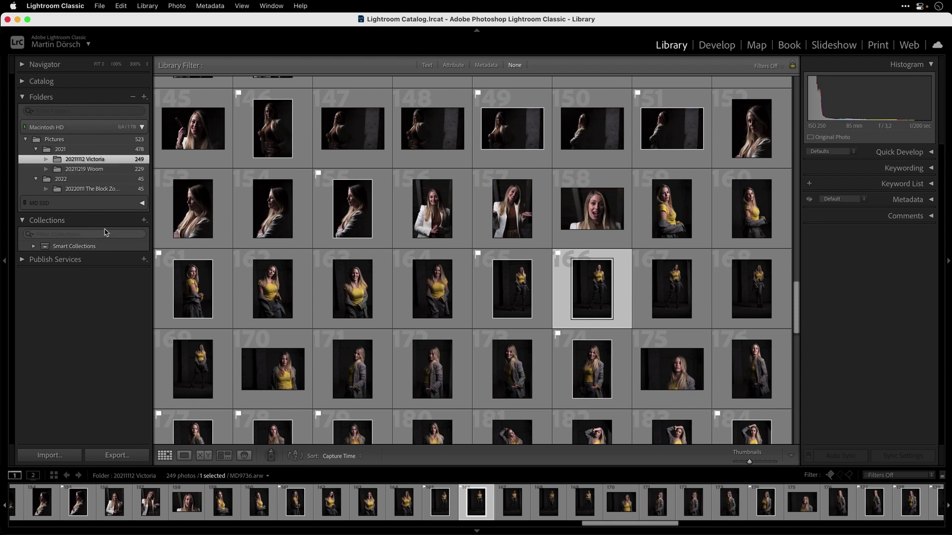
{"action": "left_click", "coordinate": [144, 221]}
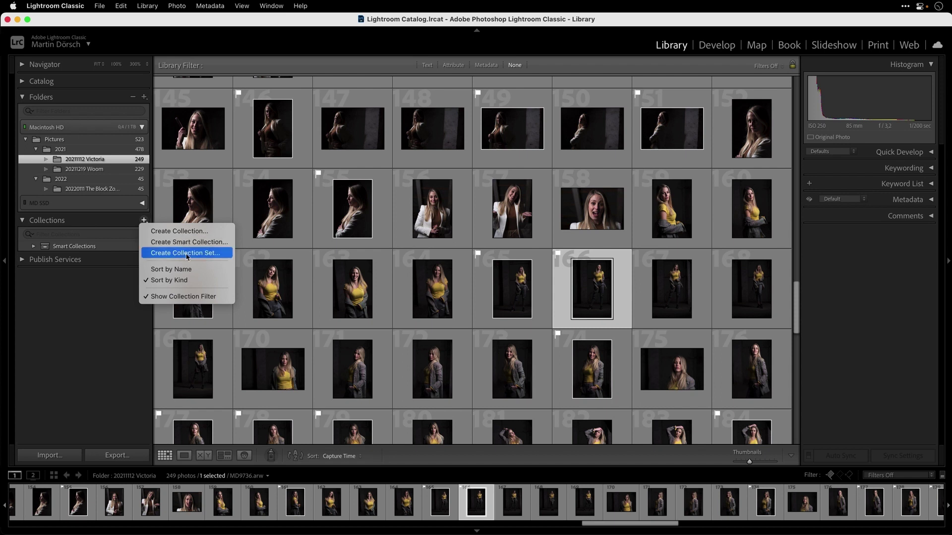
{"action": "left_click", "coordinate": [216, 253]}
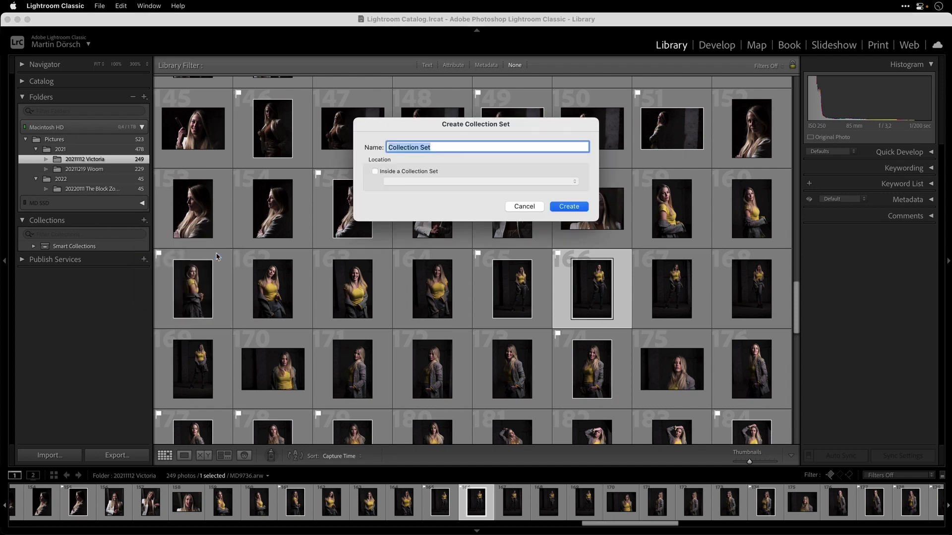
{"action": "type", "text": "070 projects"}
{"action": "key", "text": "Return"}
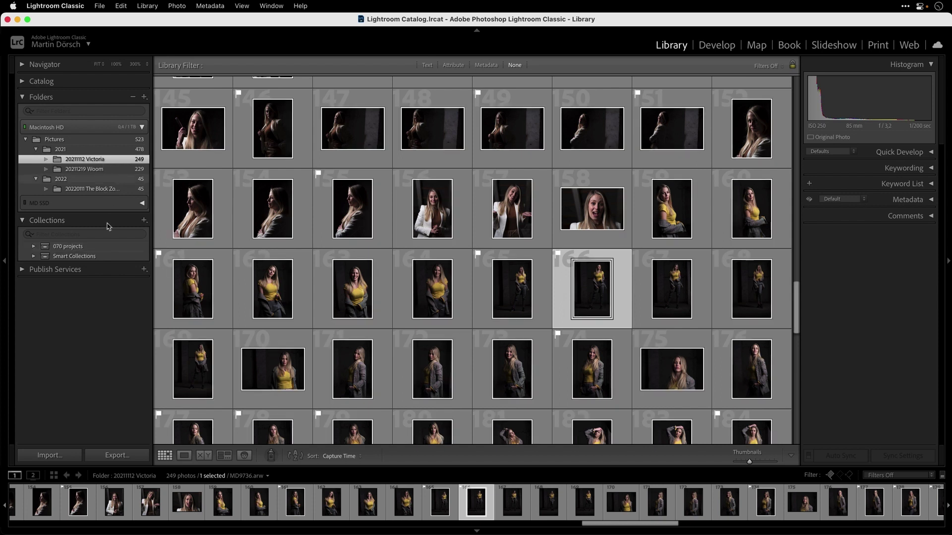
- Create a nested collection set inside "070 projects", named with the first name used in the selected folder's title
{"action": "right_click", "coordinate": [79, 248]}
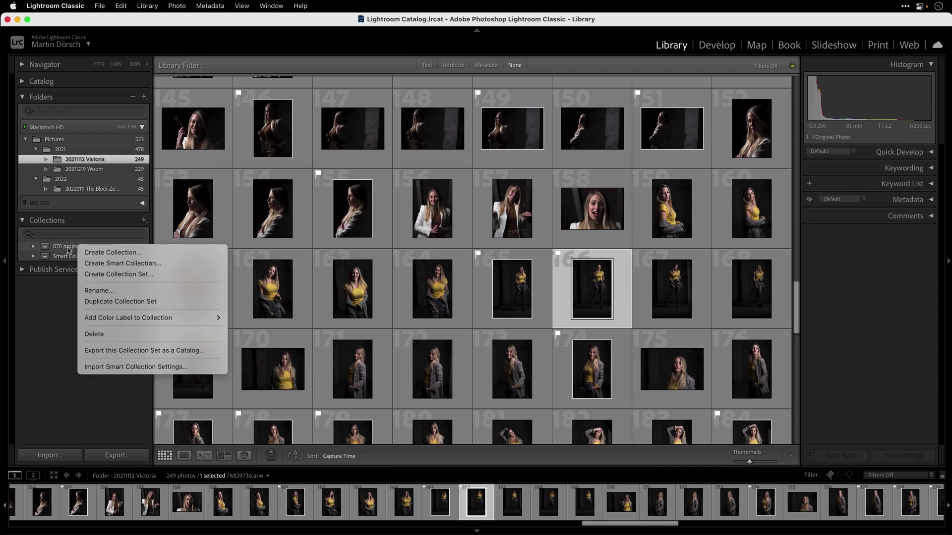
{"action": "left_click", "coordinate": [159, 278]}
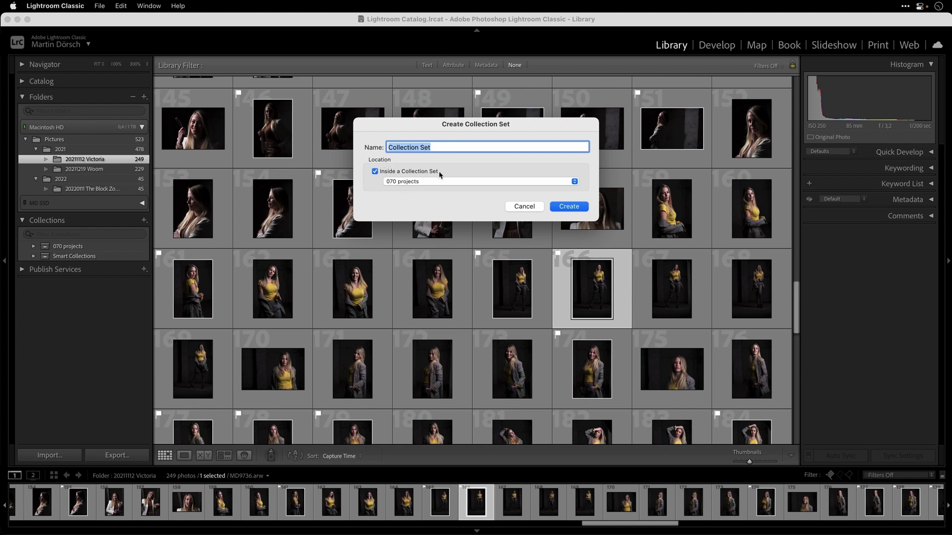
{"action": "key", "text": "BackSpace"}
{"action": "type", "text": "Victoria"}
{"action": "key", "text": "Return"}
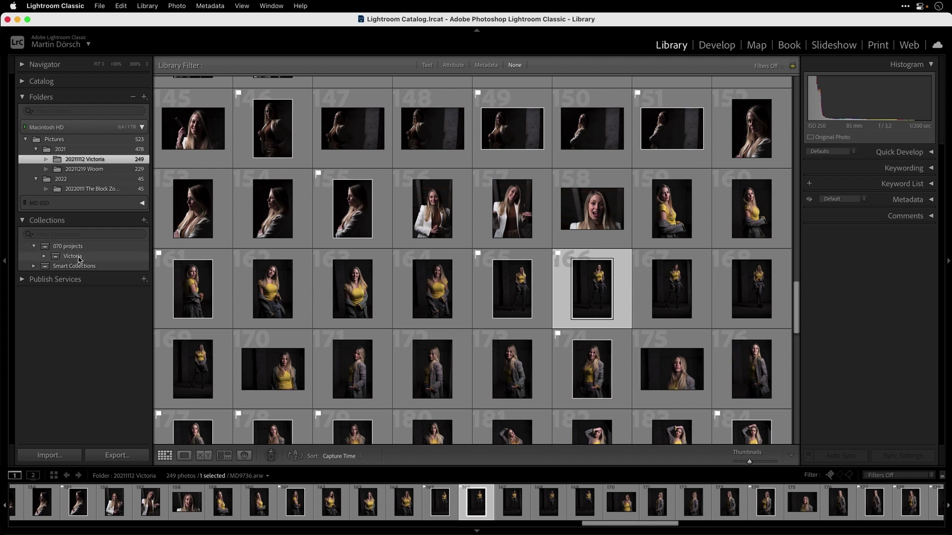
- Create a collection named "all images" inside the nested collection set, without including the selected photos
{"action": "right_click", "coordinate": [73, 259]}
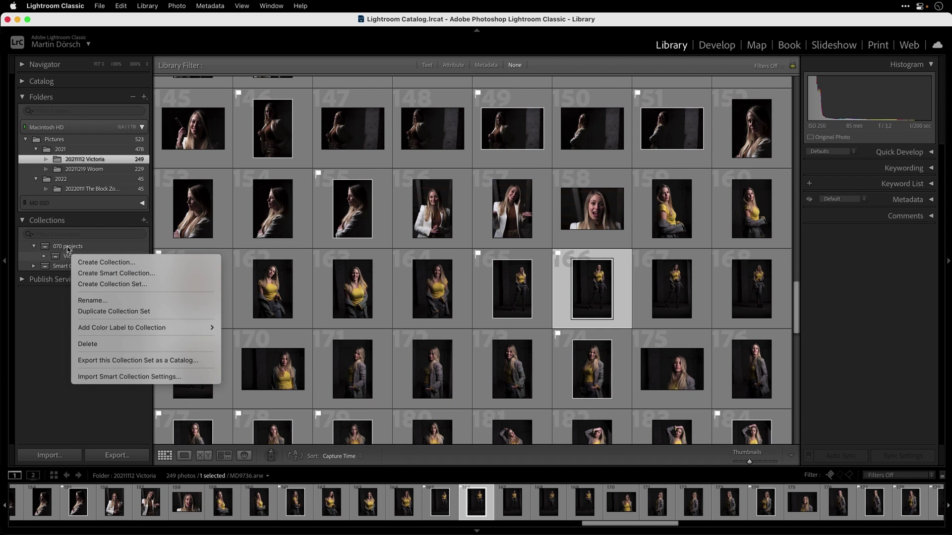
{"action": "left_click", "coordinate": [145, 265]}
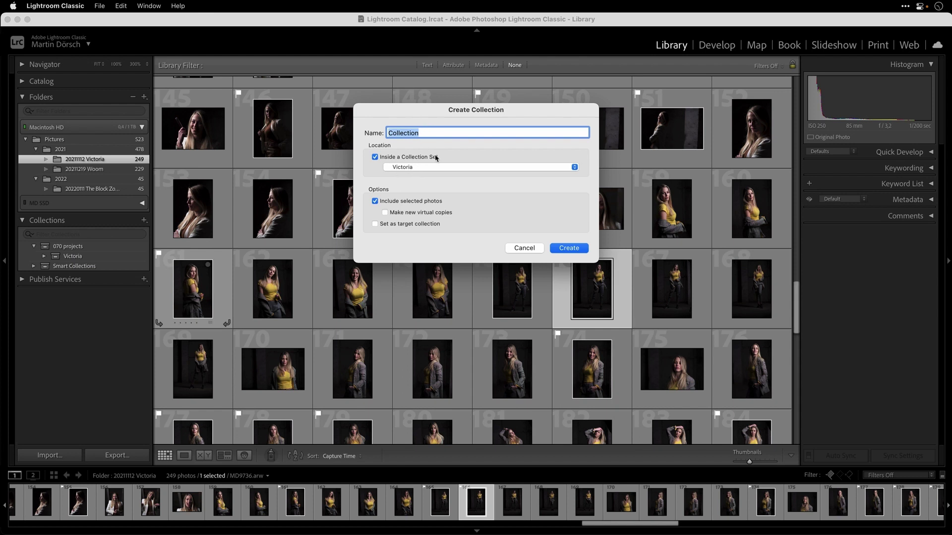
{"action": "type", "text": "all images"}
{"action": "left_click", "coordinate": [413, 202]}
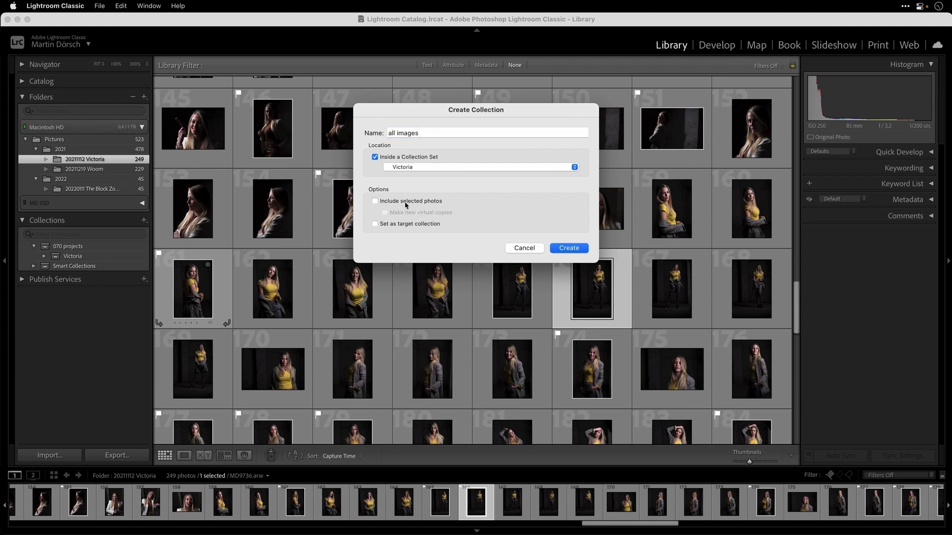
{"action": "left_click", "coordinate": [572, 249]}
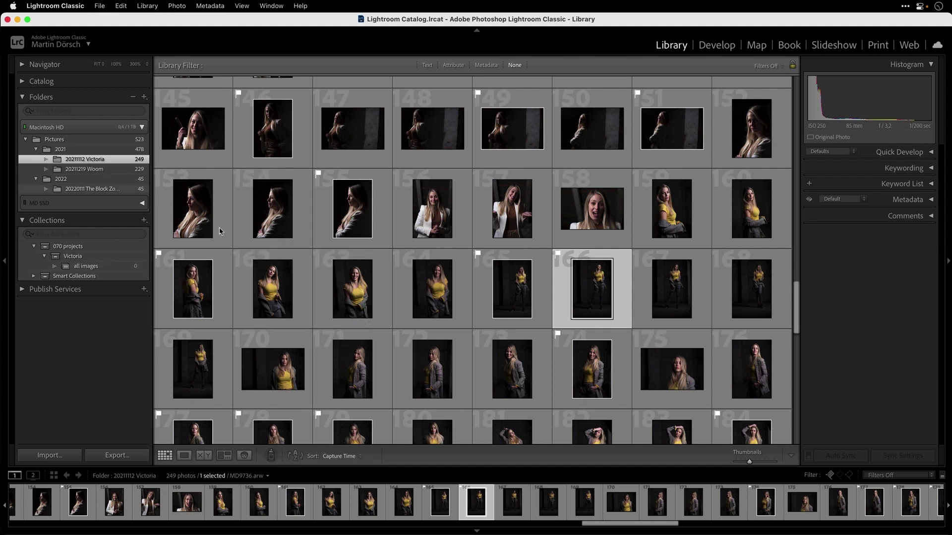
- Add every photo of the open folder to the "all images" collection, open that collection and reduce the selection to photo 161
{"action": "key", "text": "super+a"}
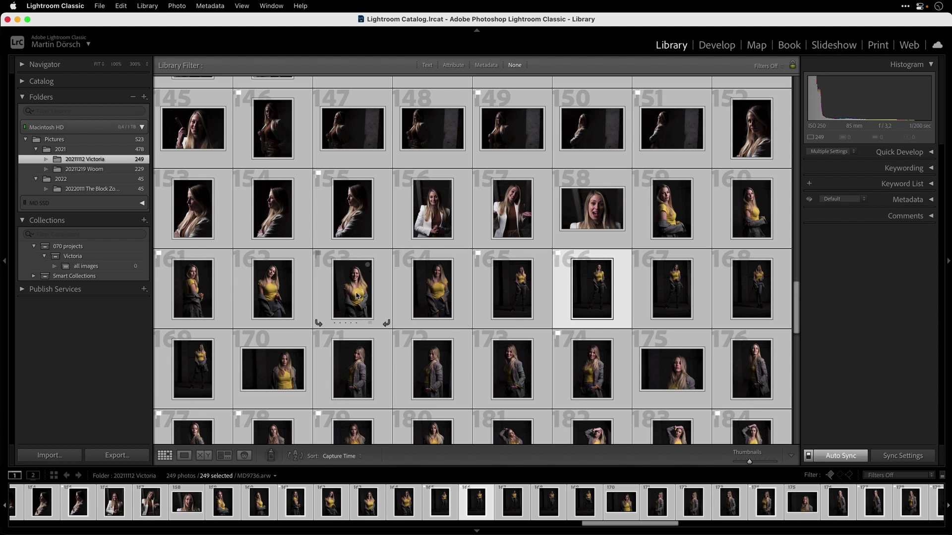
{"action": "left_click", "coordinate": [325, 281]}
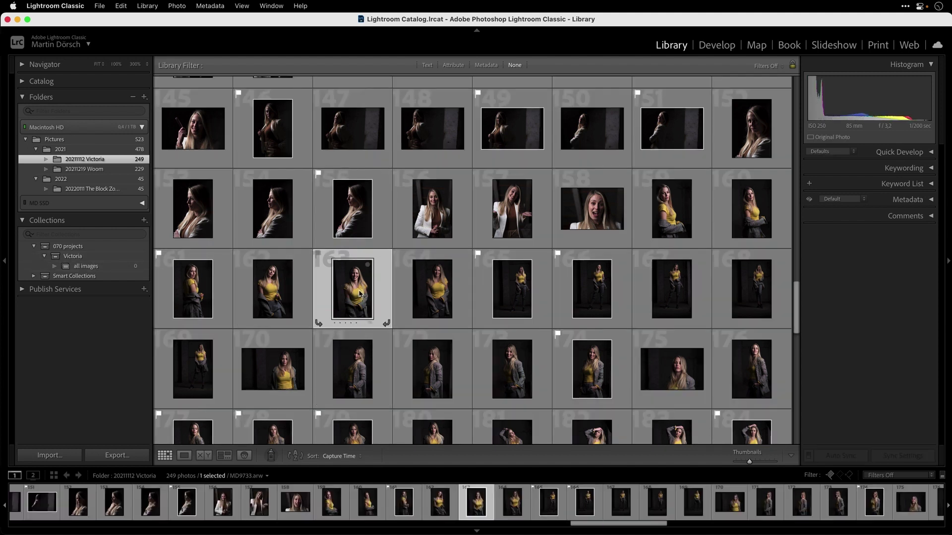
{"action": "key", "text": "super+a"}
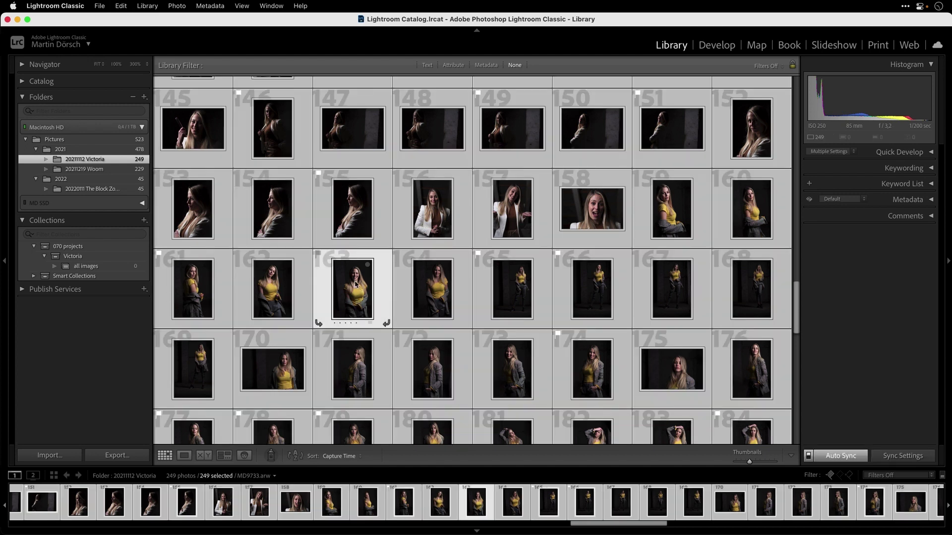
{"action": "left_click_drag", "start_coordinate": [355, 294], "coordinate": [105, 270]}
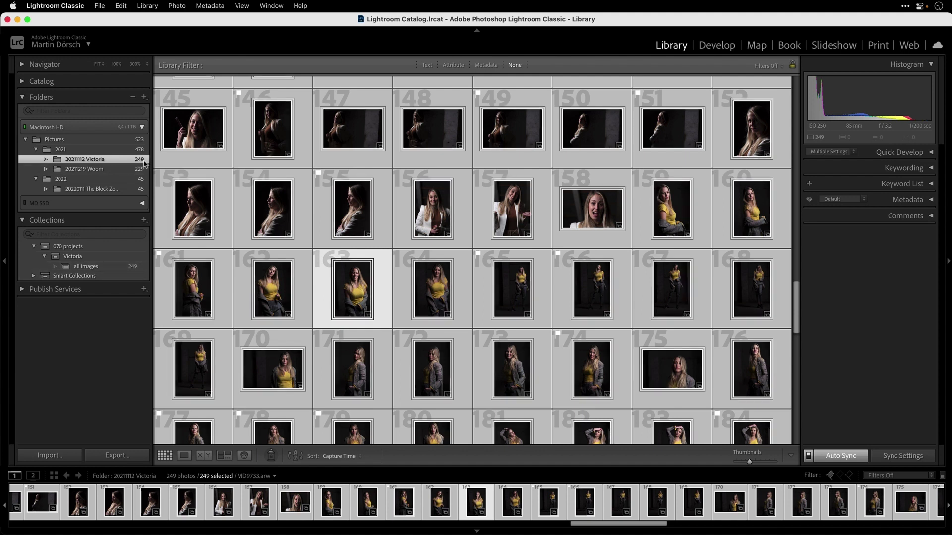
{"action": "left_click", "coordinate": [121, 270]}
{"action": "left_click", "coordinate": [119, 267]}
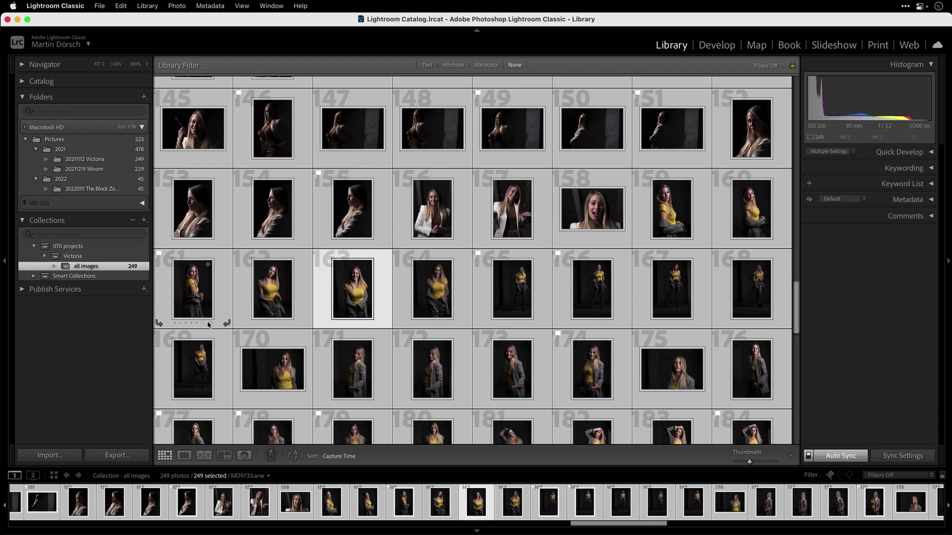
{"action": "left_click", "coordinate": [223, 307]}
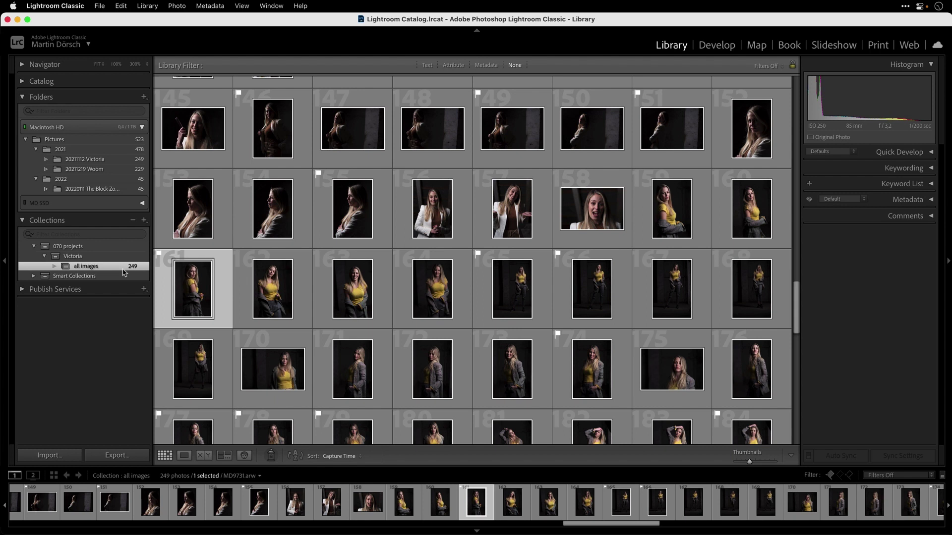
- Create a collection named "first selection" beside "all images" in the nested collection set, without including selected photos
{"action": "right_click", "coordinate": [76, 258]}
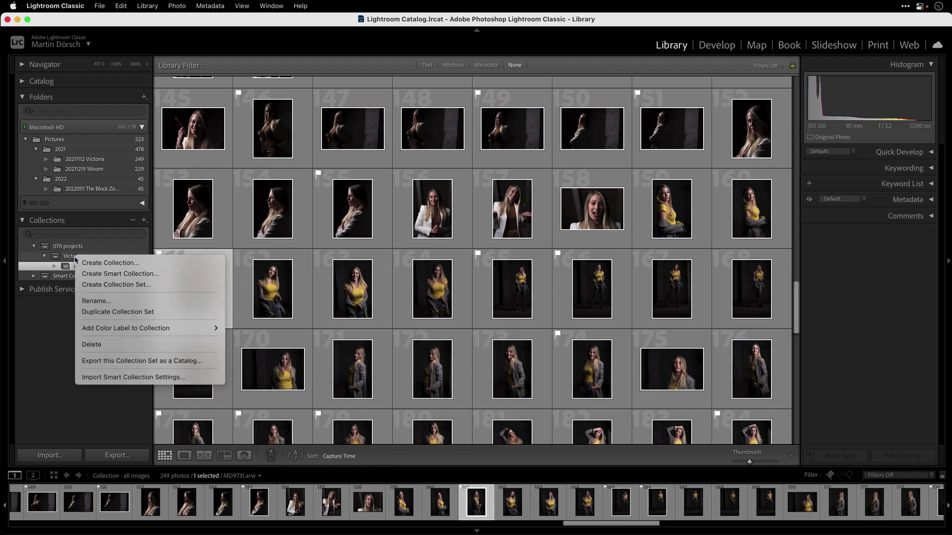
{"action": "left_click", "coordinate": [137, 263]}
{"action": "type", "text": "first selection"}
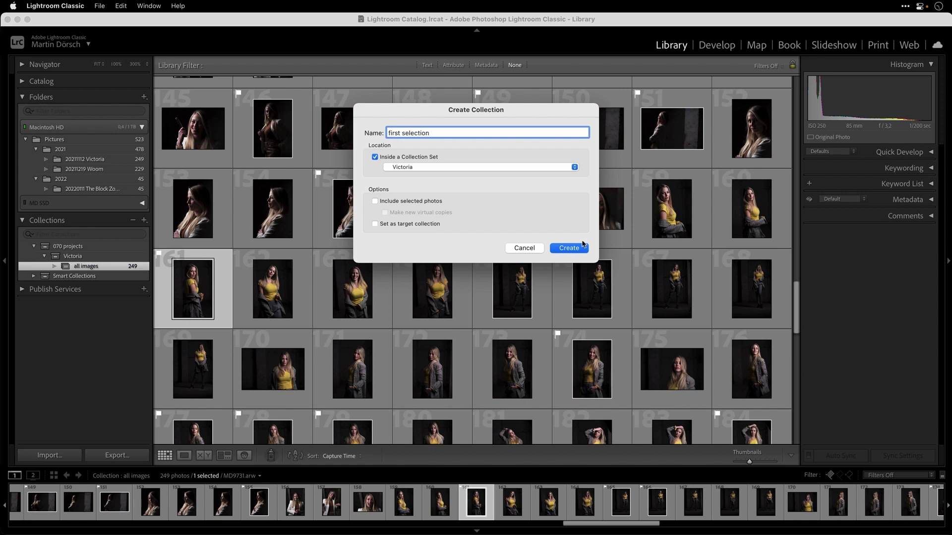
{"action": "left_click", "coordinate": [569, 248]}
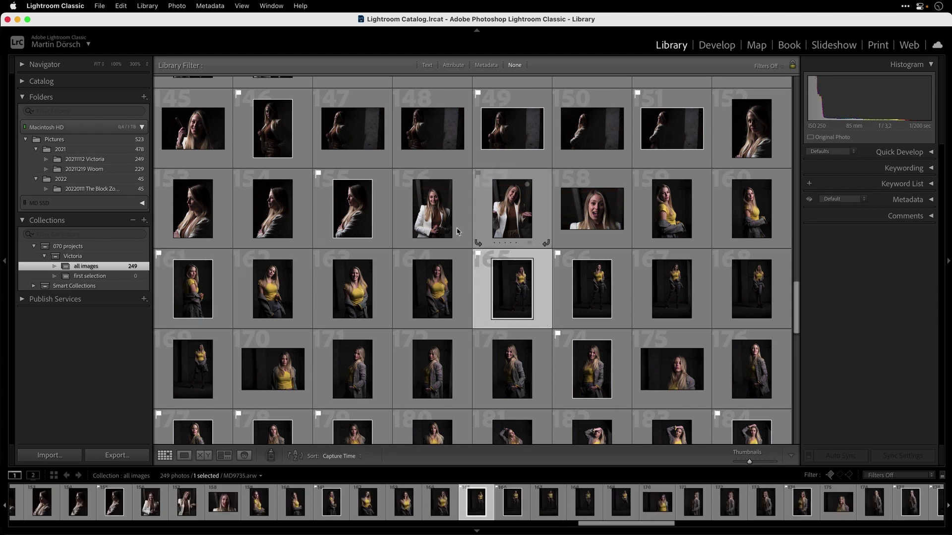
- Preview photo 161 at full size, and add photos 161, 155 and 165 to the "first selection" collection
{"action": "double_click", "coordinate": [204, 318]}
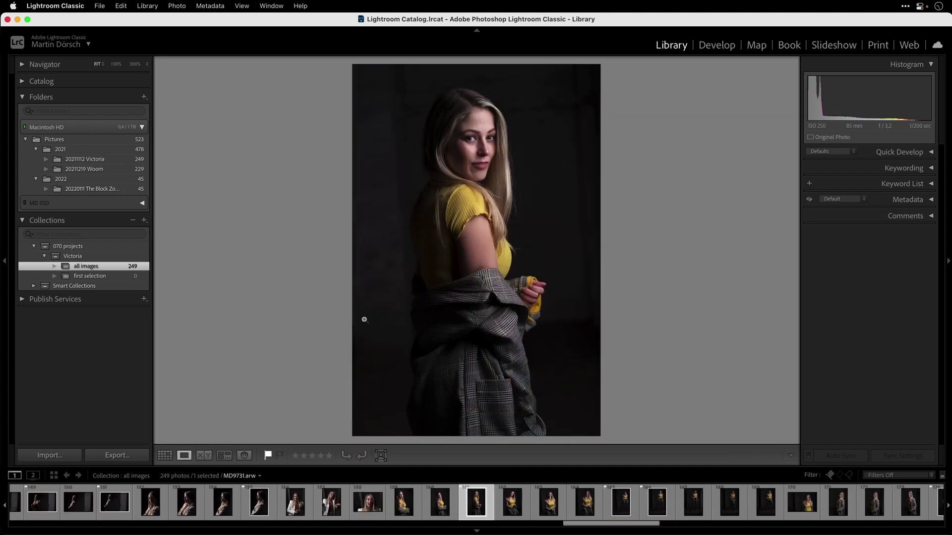
{"action": "key", "text": "g"}
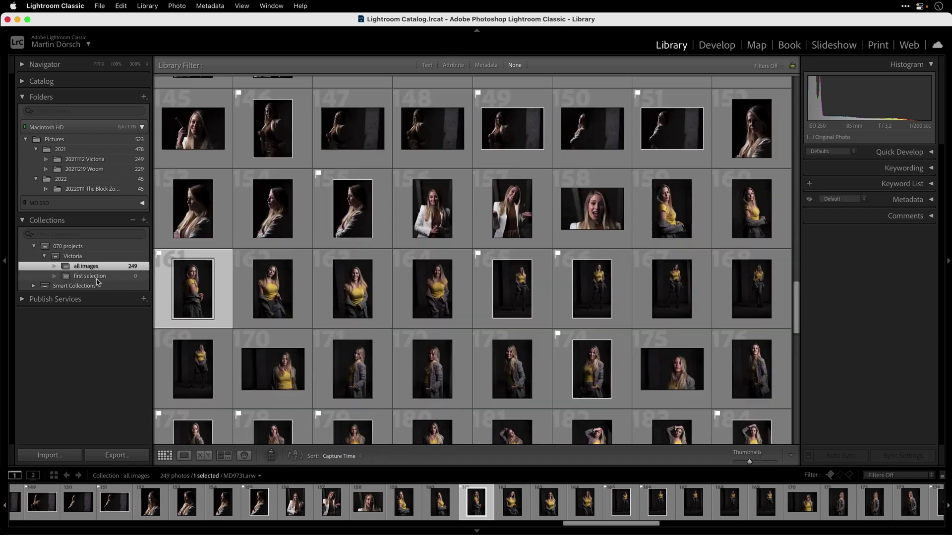
{"action": "left_click_drag", "start_coordinate": [198, 290], "coordinate": [127, 273]}
{"action": "left_click_drag", "start_coordinate": [352, 213], "coordinate": [104, 270]}
{"action": "left_click_drag", "start_coordinate": [502, 312], "coordinate": [114, 276]}
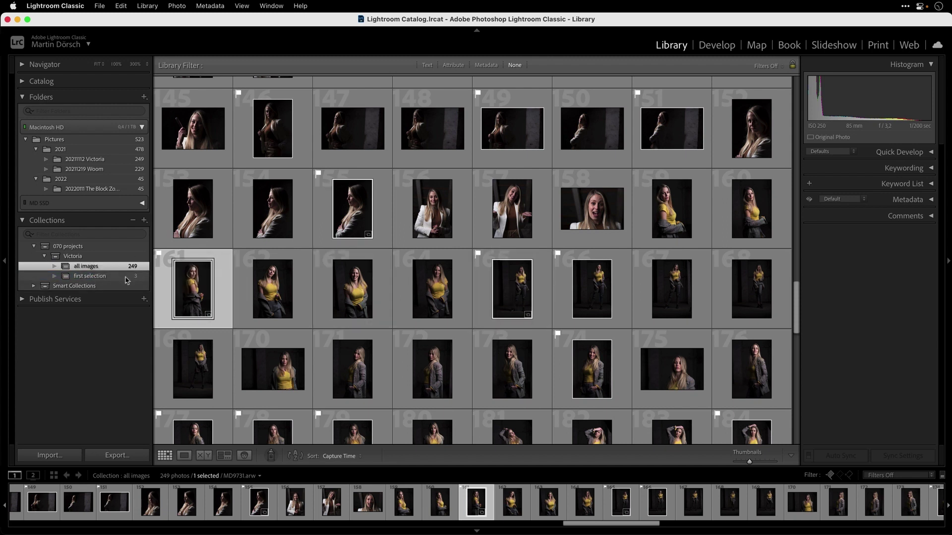
- Filter the "all images" collection by attribute to show only photos flagged as picks
{"action": "left_click", "coordinate": [451, 67]}
{"action": "left_click", "coordinate": [487, 81]}
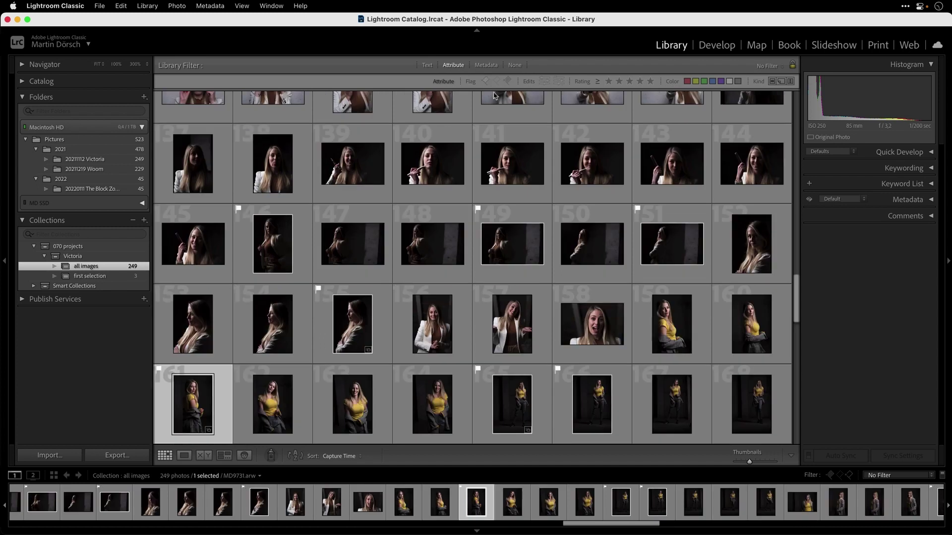
{"action": "left_click", "coordinate": [486, 82]}
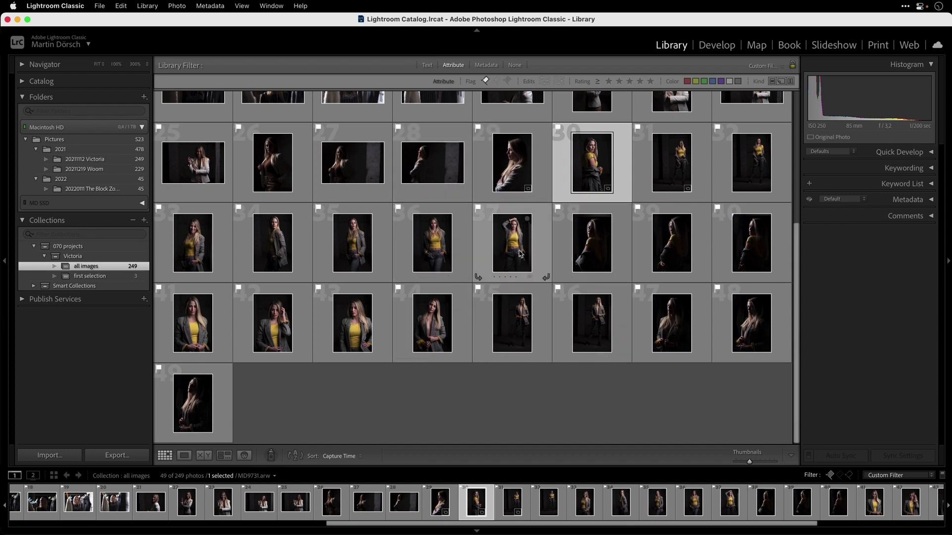
- Save the current flagged-photos filter as a new filter preset named "010 picks"
{"action": "left_click", "coordinate": [784, 66]}
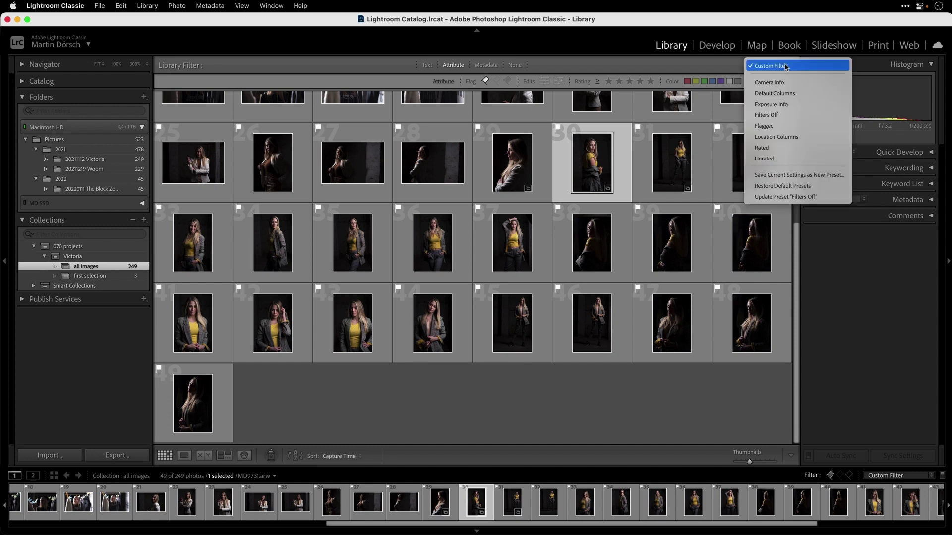
{"action": "left_click", "coordinate": [836, 176]}
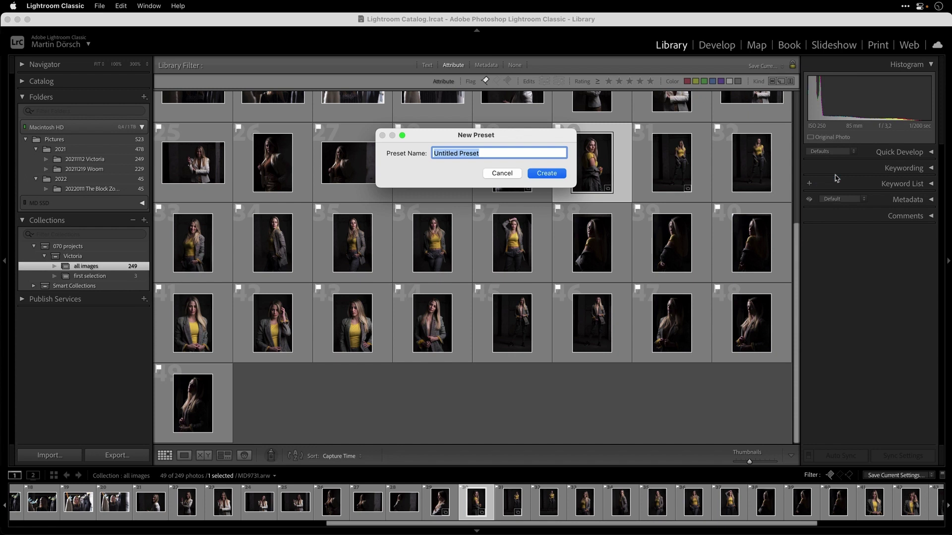
{"action": "type", "text": "010 picks"}
{"action": "key", "text": "Return"}
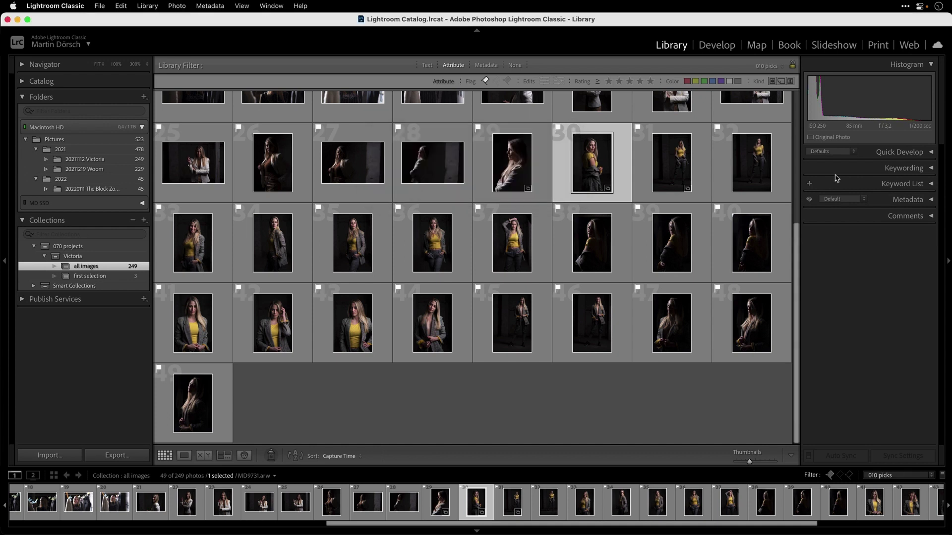
- Turn off all library filters and save that state as a filter preset named "000 none"
{"action": "left_click", "coordinate": [515, 65]}
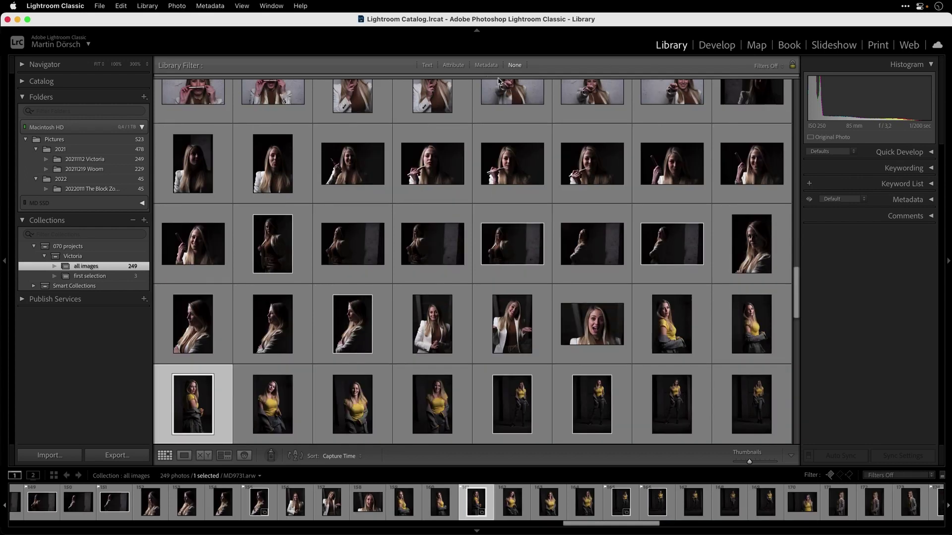
{"action": "left_click", "coordinate": [770, 67]}
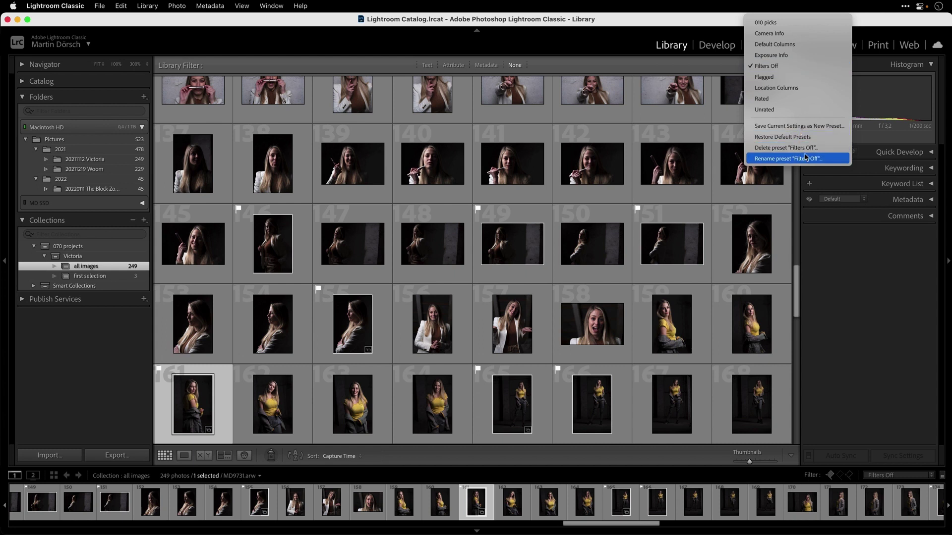
{"action": "left_click", "coordinate": [829, 126]}
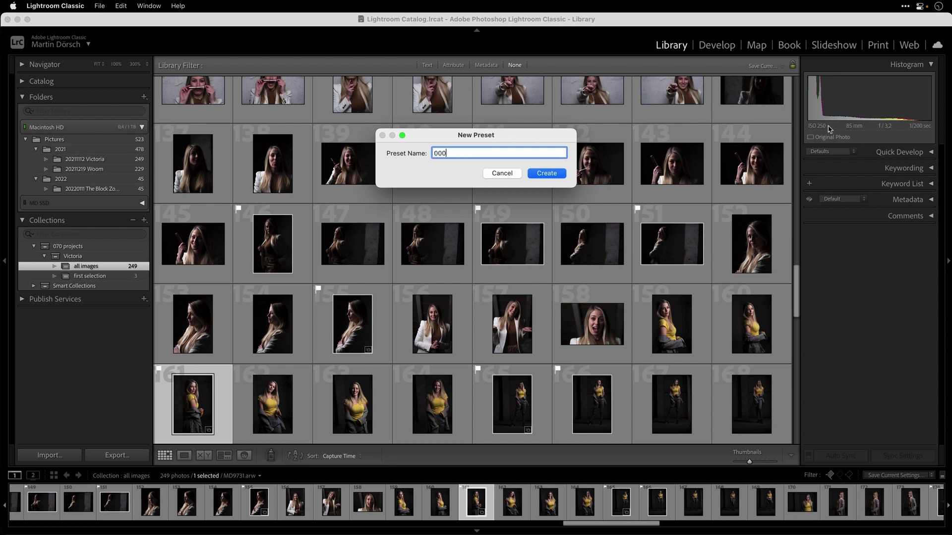
{"action": "key", "text": "Return"}
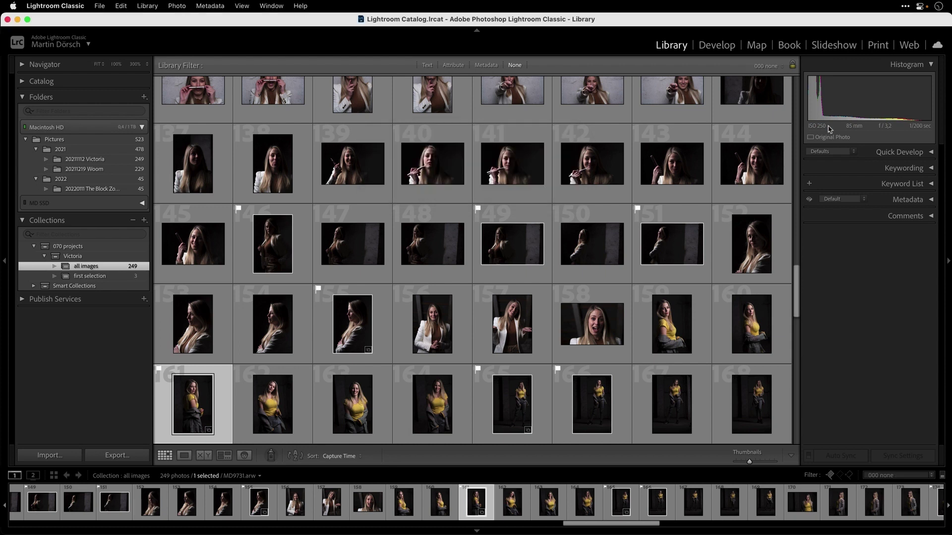
- Test the saved filter presets by switching between "010 picks" and "000 none", finishing on "010 picks"
{"action": "left_click", "coordinate": [773, 68]}
{"action": "left_click", "coordinate": [776, 79]}
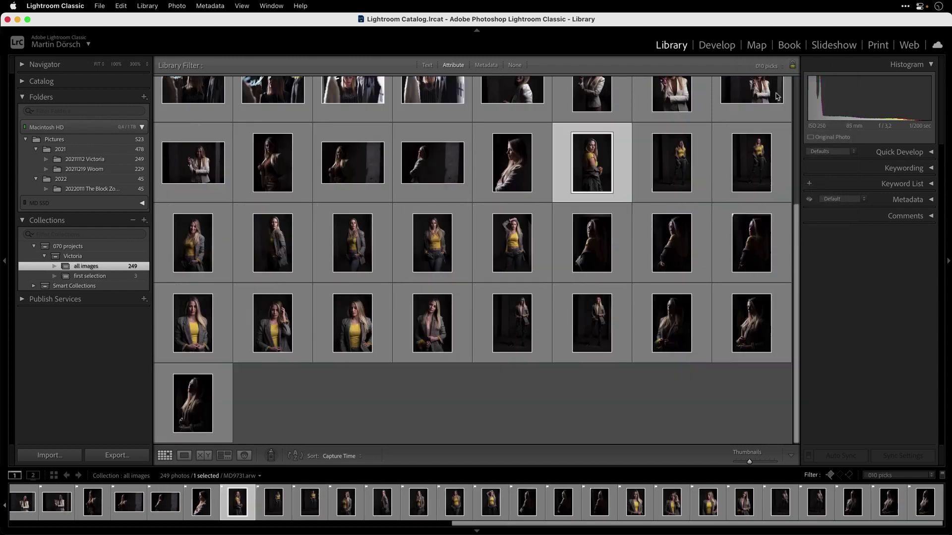
{"action": "left_click", "coordinate": [772, 66]}
{"action": "left_click", "coordinate": [772, 71]}
{"action": "left_click", "coordinate": [772, 67]}
{"action": "left_click", "coordinate": [776, 79]}
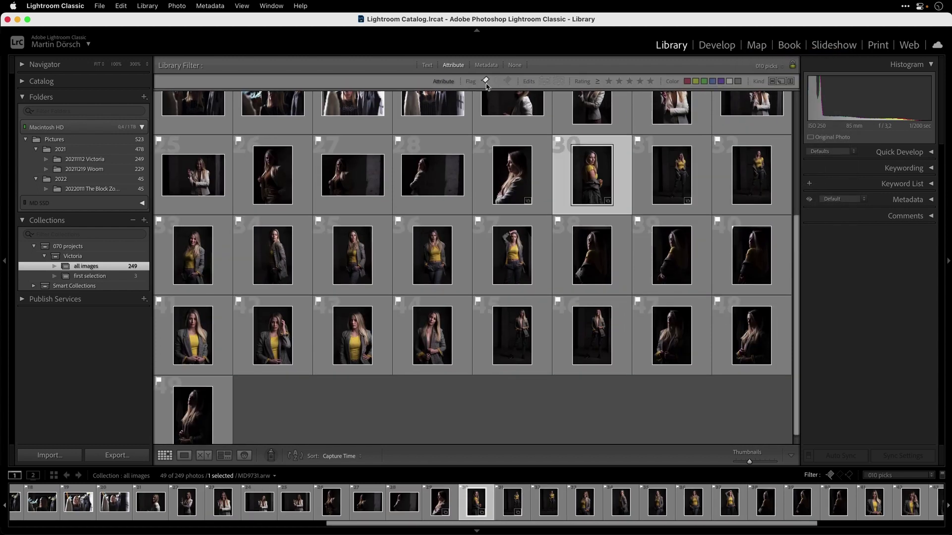
- Change the flag filter from picks to rejected photos only
{"action": "left_click", "coordinate": [486, 82]}
{"action": "left_click", "coordinate": [508, 81]}
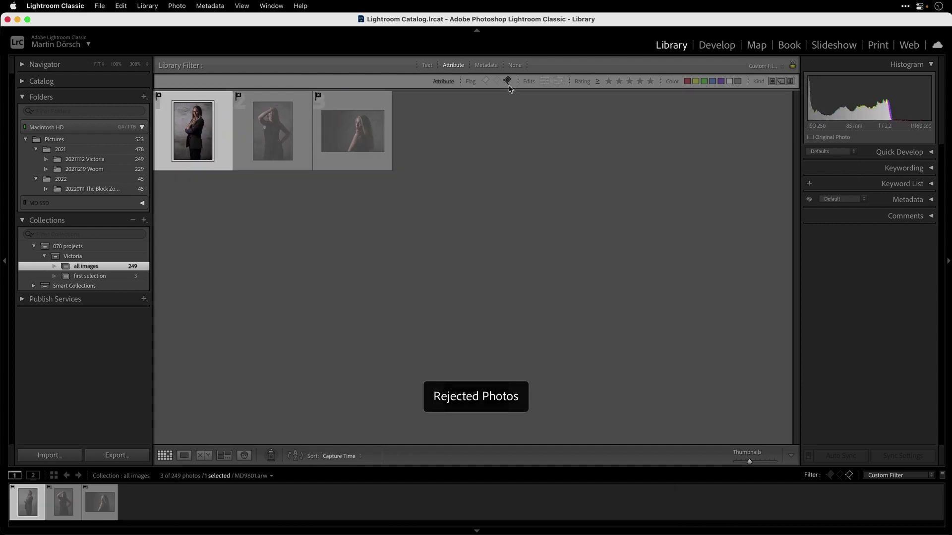
- Save the rejected-photos filter as a new preset named "011 rejected", and switch the library filter to the "000 none" preset
{"action": "left_click", "coordinate": [768, 68]}
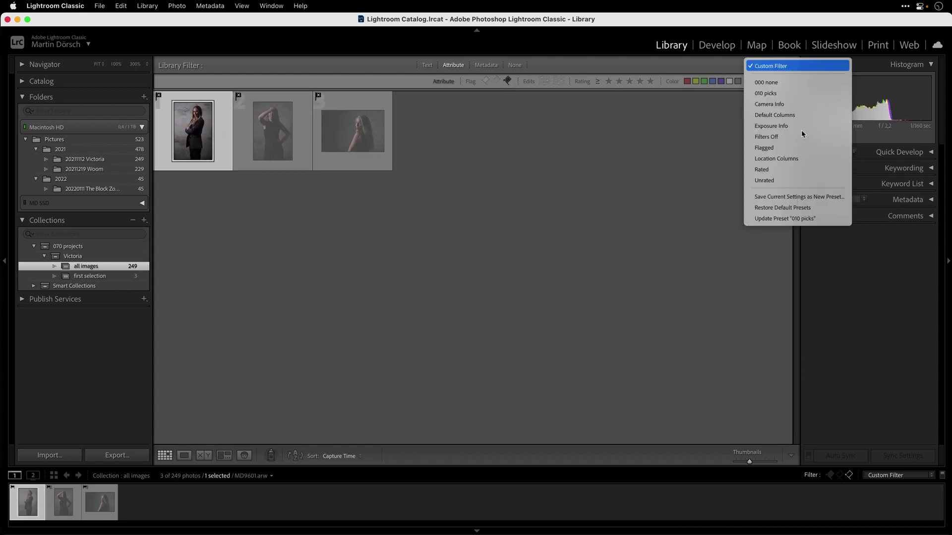
{"action": "left_click", "coordinate": [822, 198]}
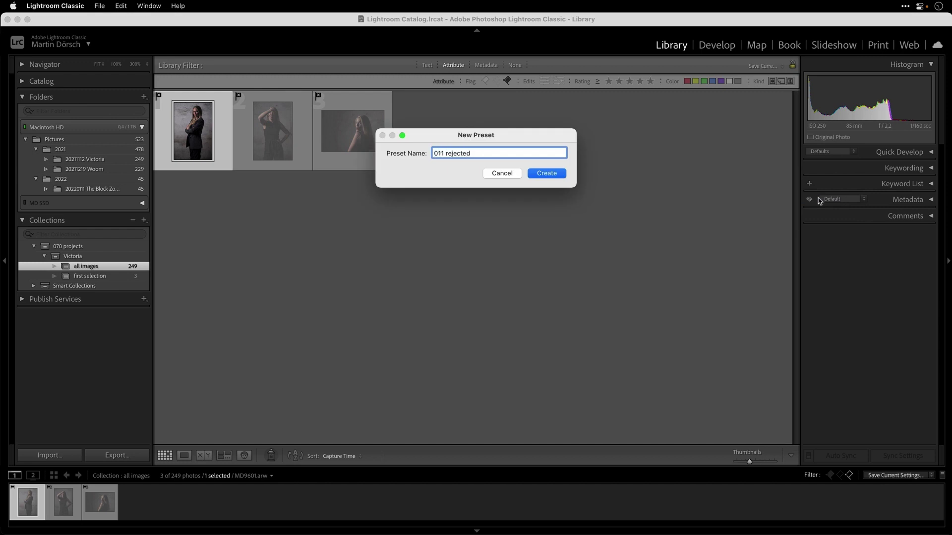
{"action": "key", "text": "Return"}
{"action": "left_click", "coordinate": [766, 66]}
{"action": "left_click", "coordinate": [766, 41]}
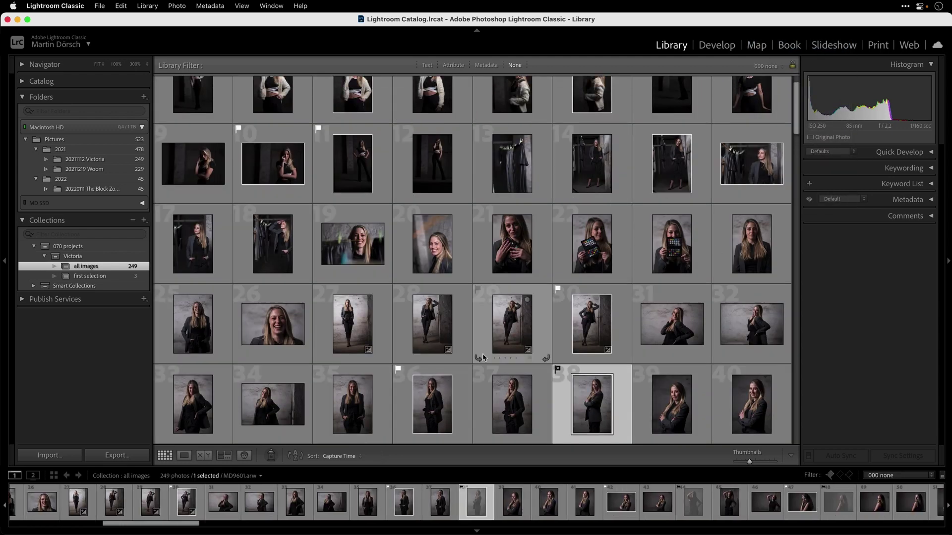
- Filter "all images" with the "010 picks" preset, add all the picked photos to the "first selection" collection and open it
{"action": "left_click", "coordinate": [766, 65]}
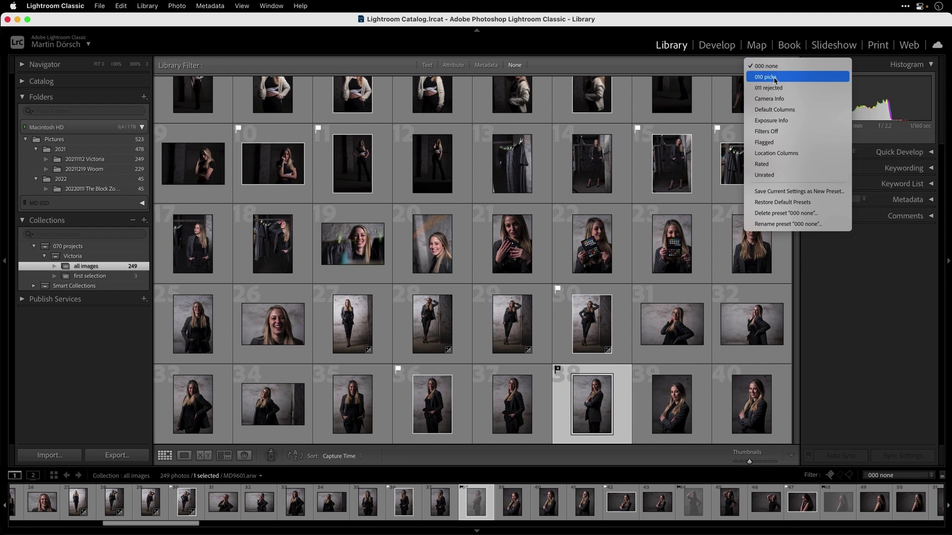
{"action": "left_click", "coordinate": [774, 78]}
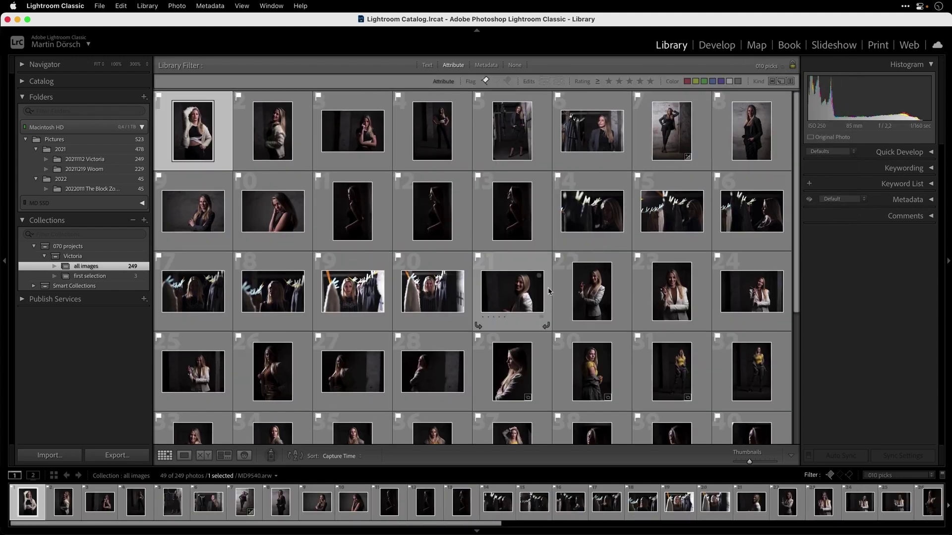
{"action": "key", "text": "super+a"}
{"action": "left_click_drag", "start_coordinate": [193, 293], "coordinate": [133, 276]}
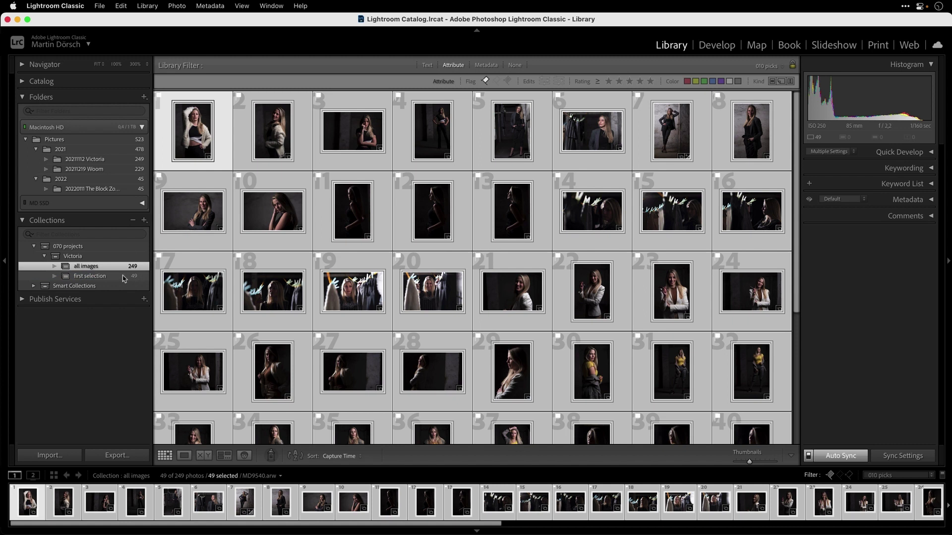
{"action": "left_click", "coordinate": [124, 278]}
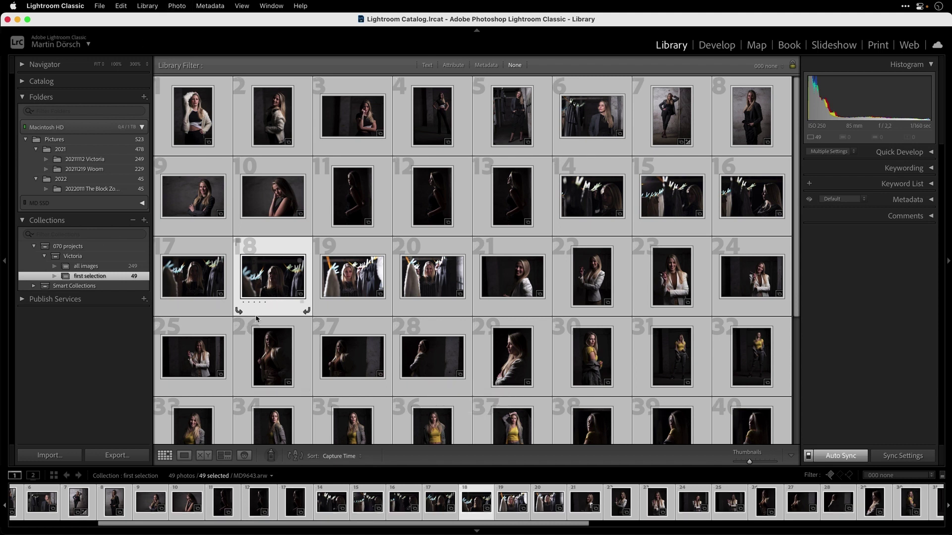
- Create a collection named "black & white" inside the shoot's collection set, without including the selected photos
{"action": "right_click", "coordinate": [77, 260]}
{"action": "left_click", "coordinate": [144, 263]}
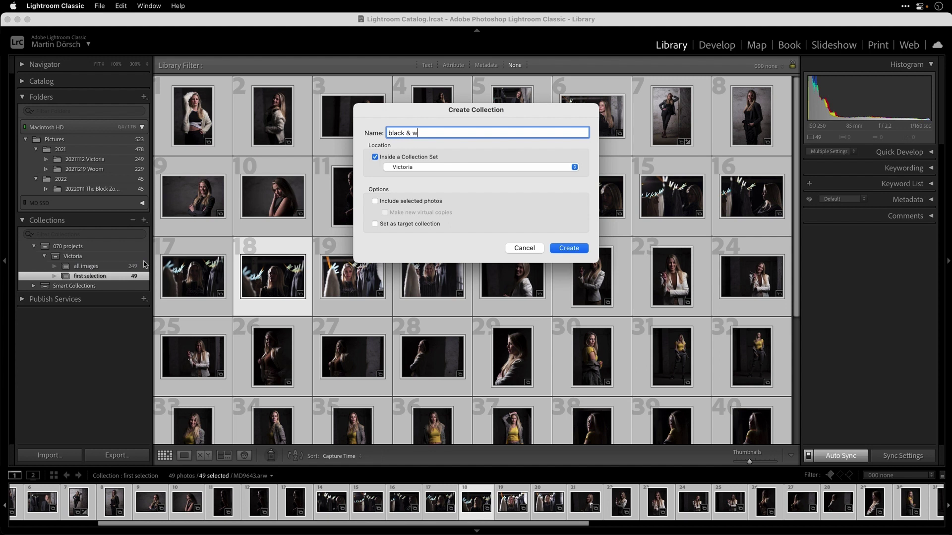
{"action": "type", "text": "black & white"}
{"action": "key", "text": "Return"}
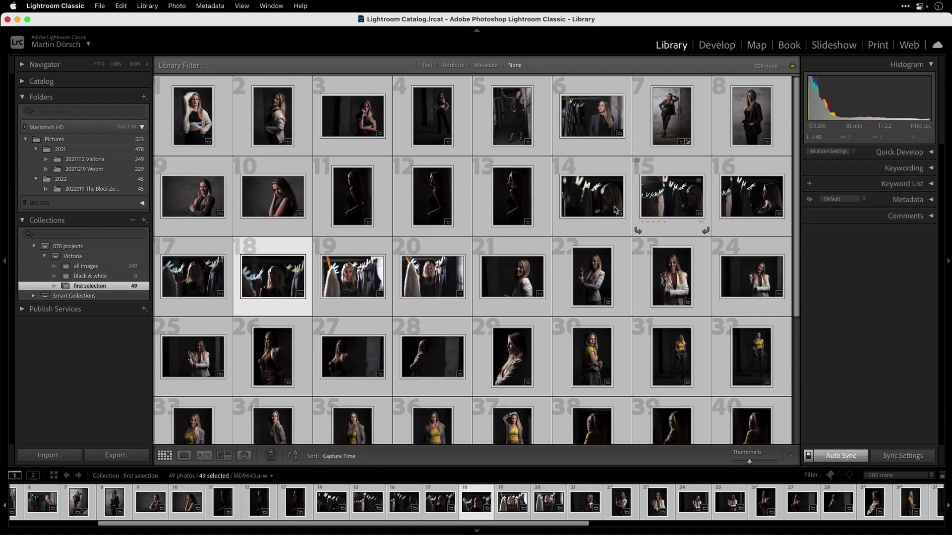
- View photo 10 (MD9610.arw) of the "first selection" collection full size, flag it as a pick and return to the grid
{"action": "left_click", "coordinate": [304, 124]}
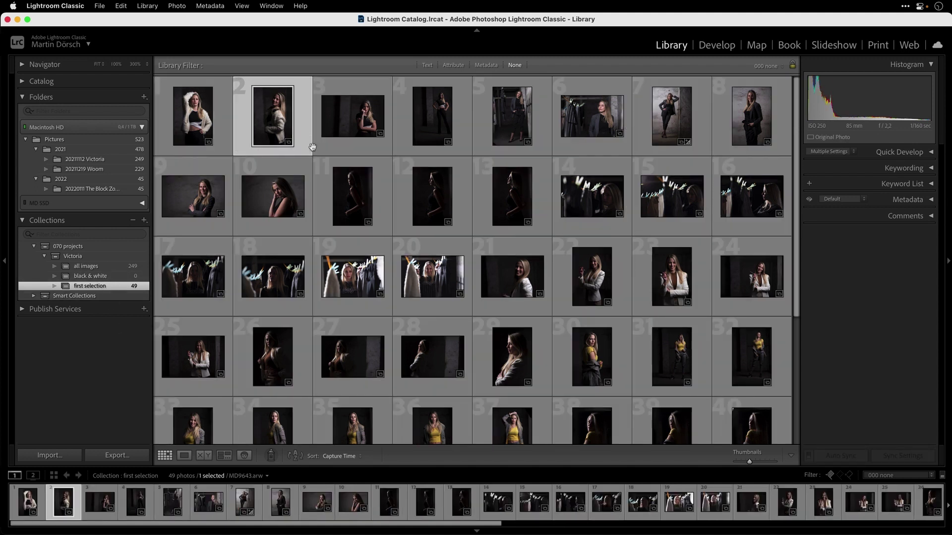
{"action": "double_click", "coordinate": [281, 195]}
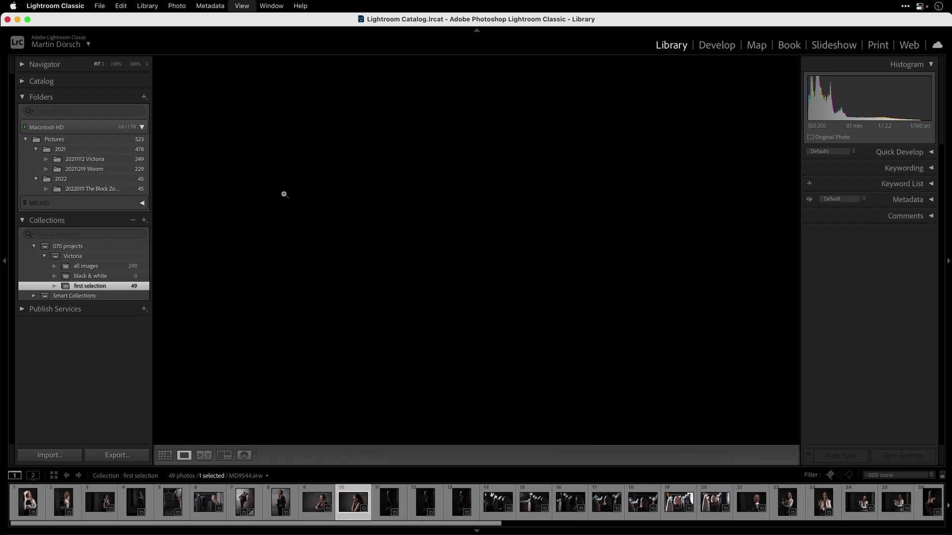
{"action": "key", "text": "p"}
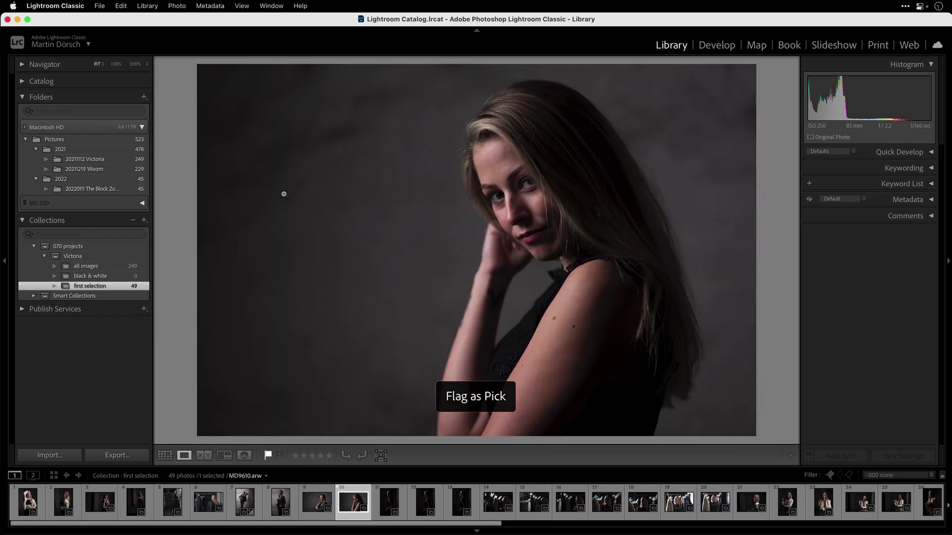
{"action": "key", "text": "g"}
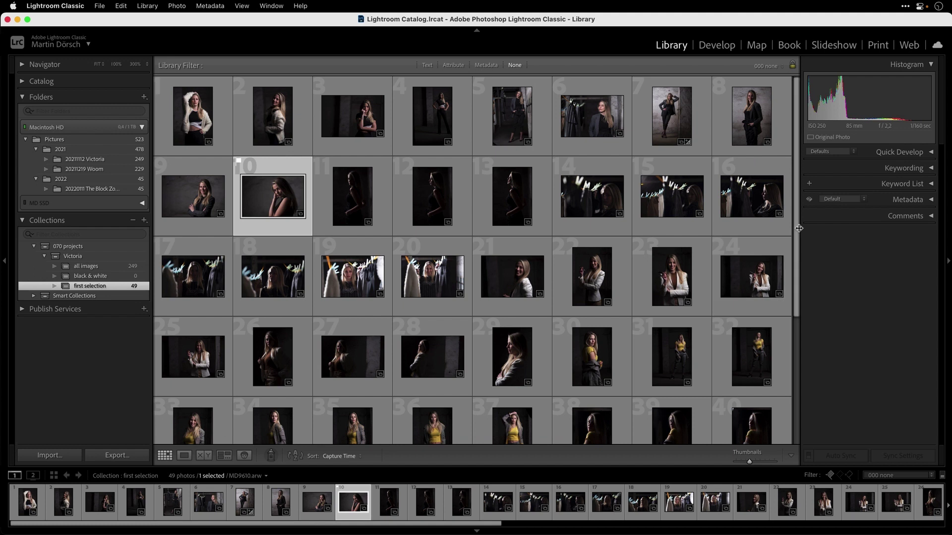
- Flag photo 26 (MD9713.arw), the portrait just before photo 27, as a pick in the full-size view
{"action": "scroll", "coordinate": [772, 267], "scroll_direction": "down", "scroll_amount": 3}
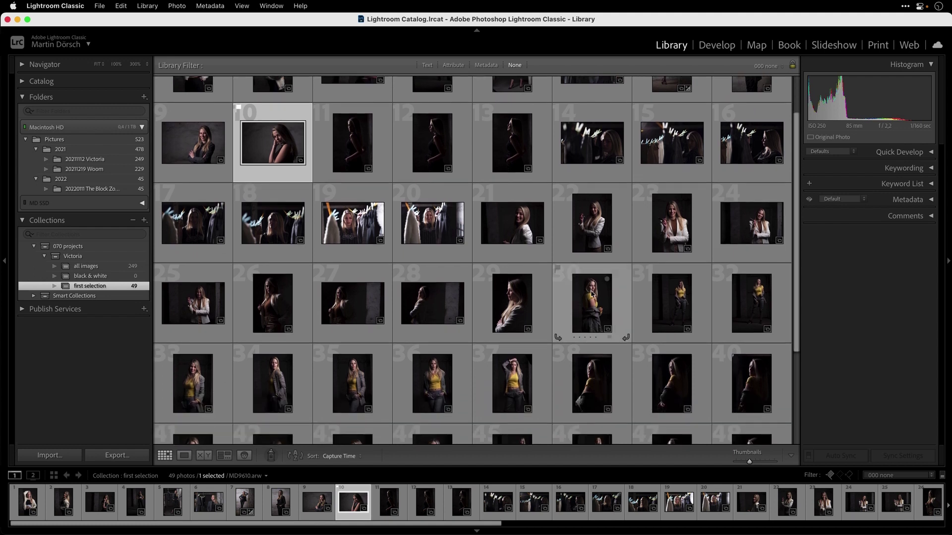
{"action": "double_click", "coordinate": [344, 305]}
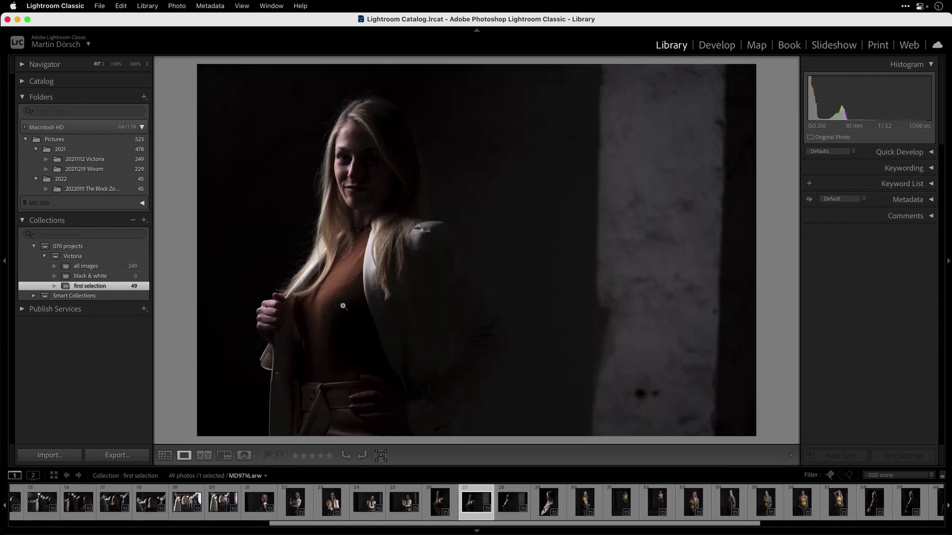
{"action": "key", "text": "Left"}
{"action": "key", "text": "p"}
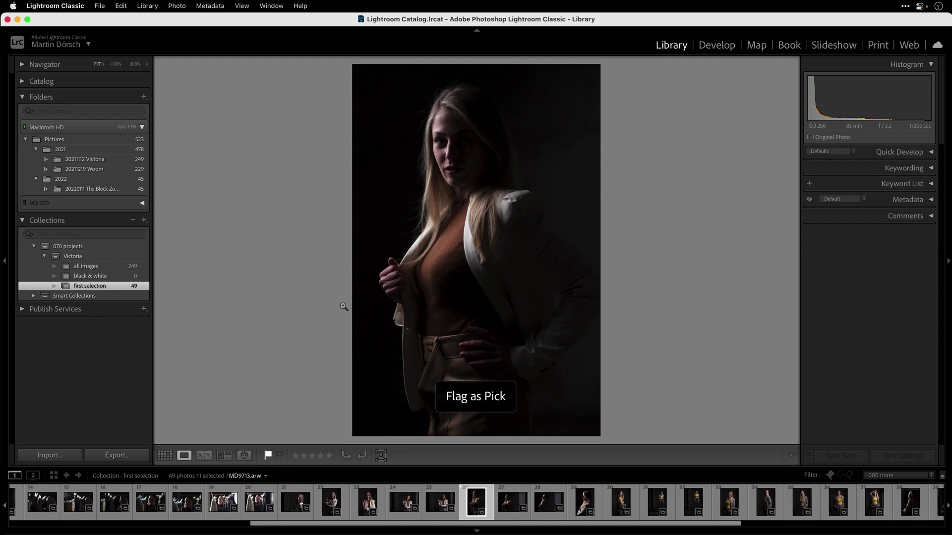
- Move ahead to photo 32 (MD9736.arw), the full-length shot with the yellow top, and flag it as a pick
{"action": "key", "text": "Right"}
{"action": "key", "text": "Right"}
{"action": "key", "text": "Right"}
{"action": "key", "text": "Right"}
{"action": "key", "text": "Right"}
{"action": "key", "text": "Right"}
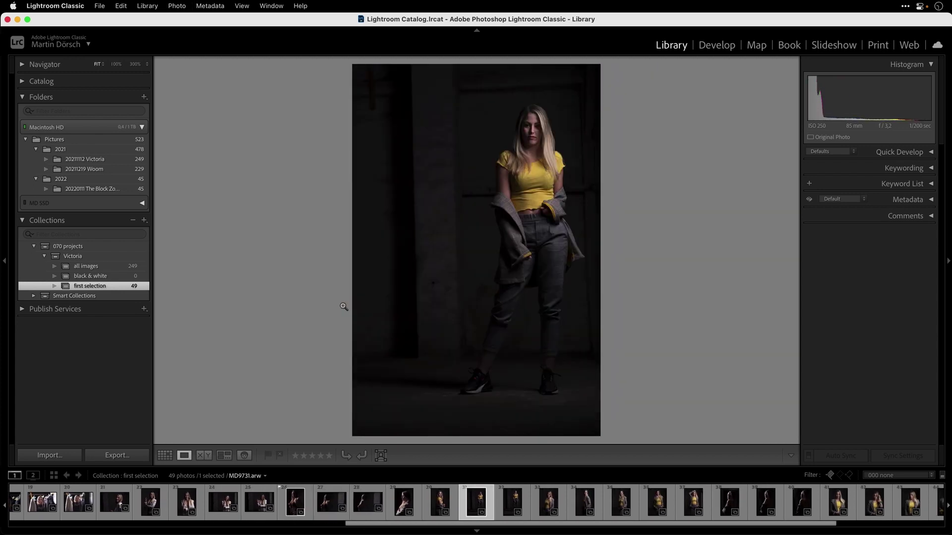
{"action": "key", "text": "p"}
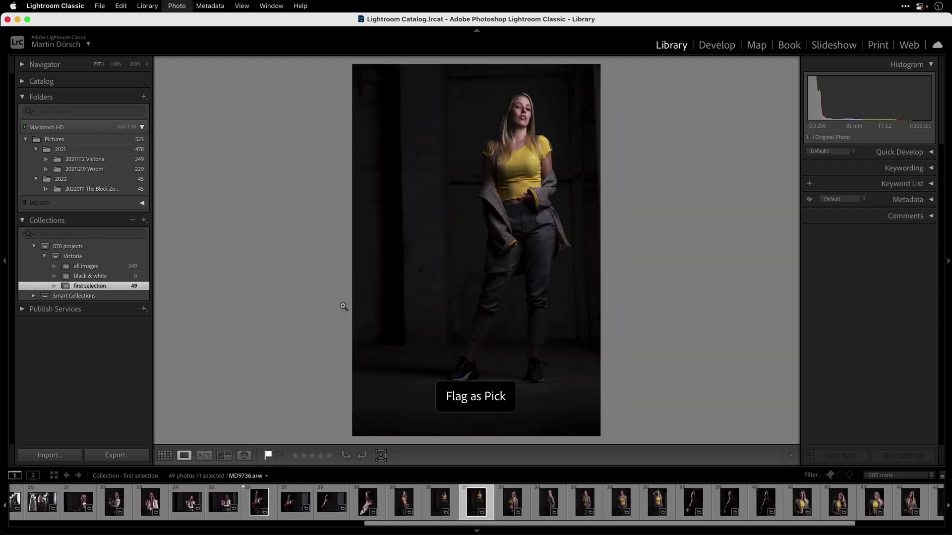
- Advance to photo 35 (MD9749.arw), the portrait with hands in pockets, and flag it as a pick
{"action": "key", "text": "Right"}
{"action": "key", "text": "Right"}
{"action": "key", "text": "Right"}
{"action": "key", "text": "Right"}
{"action": "key", "text": "p"}
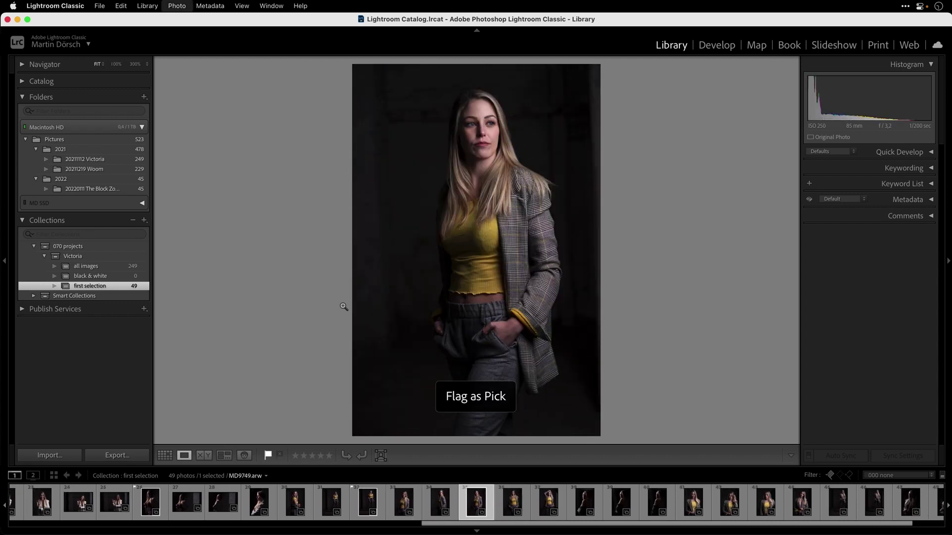
- Browse through the following portraits to photo 47, near the end of the collection, and flag it as a pick
{"action": "key", "text": "Right"}
{"action": "key", "text": "Right"}
{"action": "key", "text": "Right"}
{"action": "key", "text": "Right"}
{"action": "key", "text": "Right"}
{"action": "key", "text": "Right"}
{"action": "key", "text": "Right"}
{"action": "key", "text": "Right"}
{"action": "key", "text": "Right"}
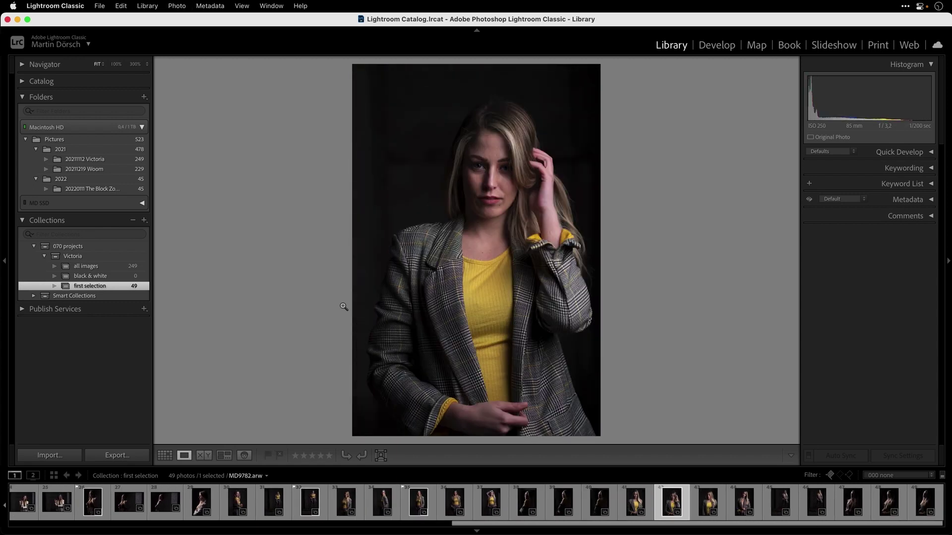
{"action": "key", "text": "Right"}
{"action": "key", "text": "Right"}
{"action": "key", "text": "Left"}
{"action": "key", "text": "p"}
- Flag photo 48 (MD9822.arw) as a pick and return to the grid view
{"action": "key", "text": "Right"}
{"action": "key", "text": "Right"}
{"action": "key", "text": "Left"}
{"action": "key", "text": "p"}
{"action": "key", "text": "g"}
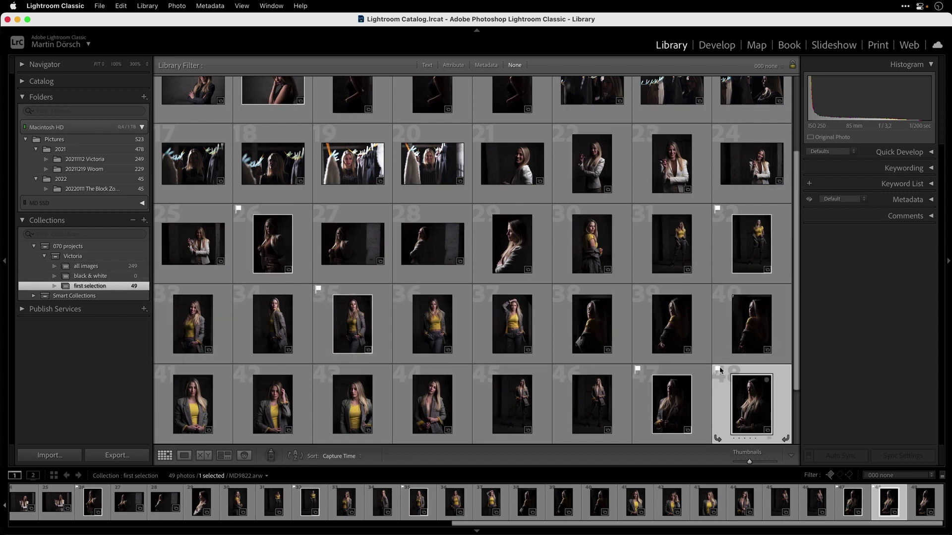
- Filter "first selection" with the "010 picks" preset and add all the picked photos to the "black & white" collection
{"action": "left_click", "coordinate": [769, 66]}
{"action": "left_click", "coordinate": [773, 79]}
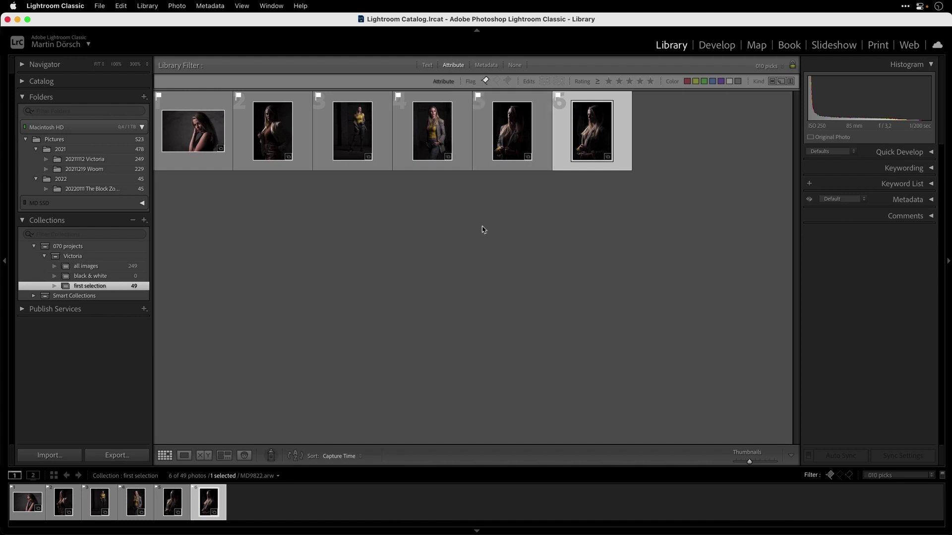
{"action": "key", "text": "super+a"}
{"action": "left_click_drag", "start_coordinate": [204, 124], "coordinate": [119, 279]}
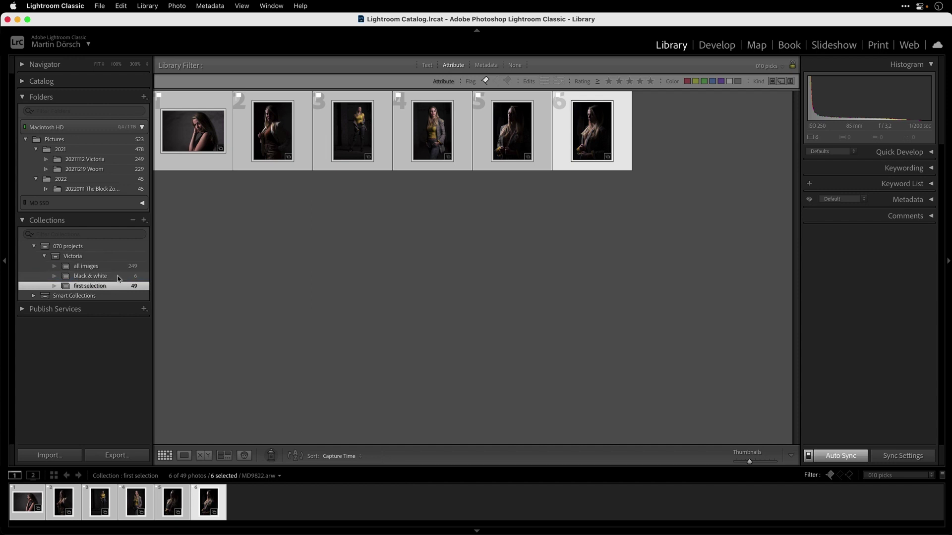
- Open the "black & white" collection and remove the pick flags from all its selected photos
{"action": "left_click", "coordinate": [107, 277]}
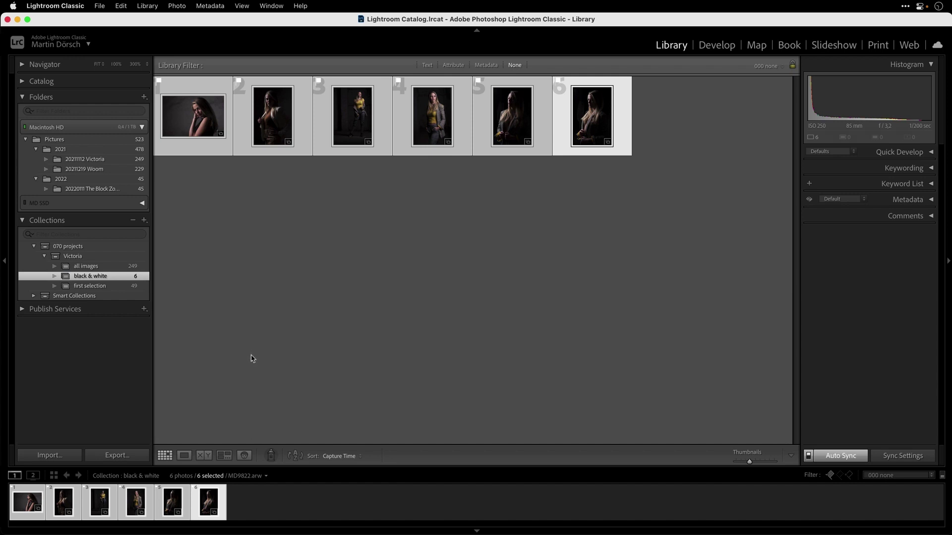
{"action": "key", "text": "u"}
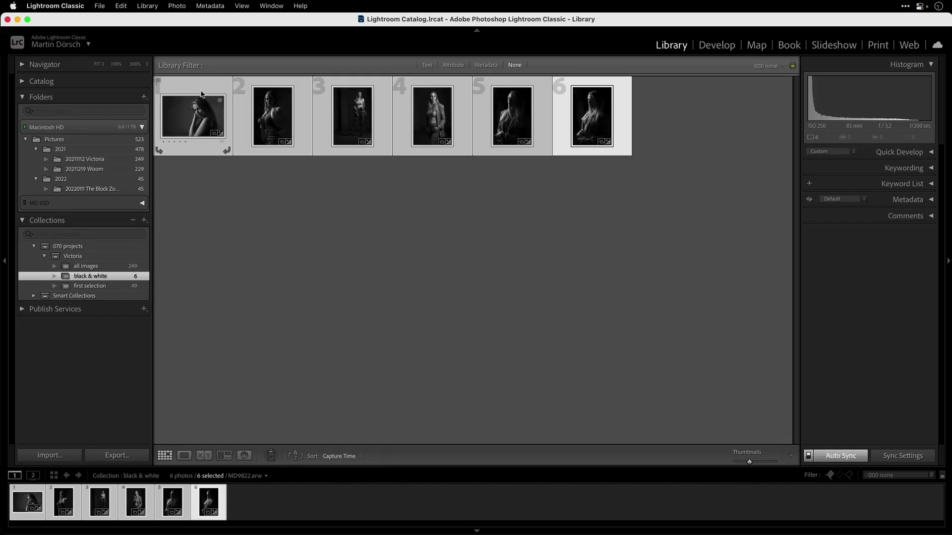
- Show the original file of the first photo in the "black & white" collection in Finder, and close the Finder window
{"action": "left_click", "coordinate": [208, 114]}
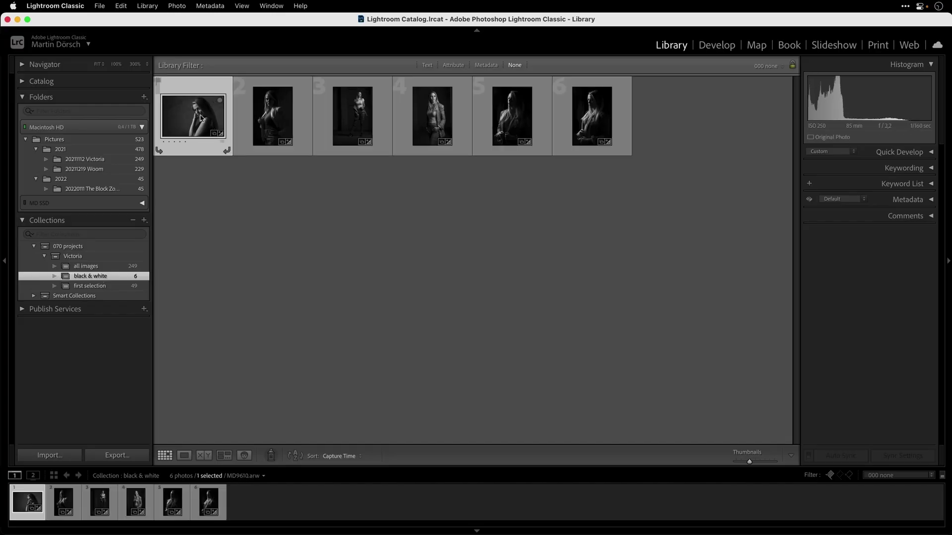
{"action": "right_click", "coordinate": [201, 113]}
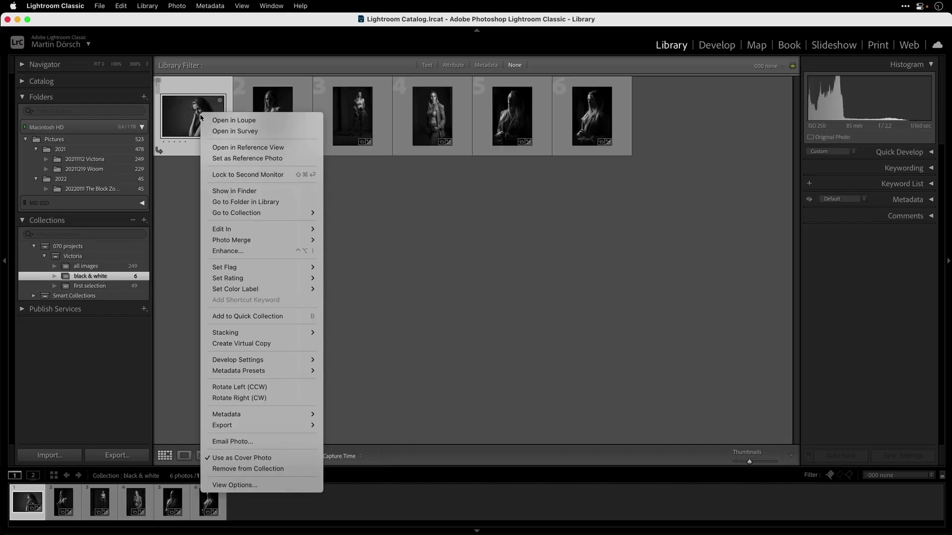
{"action": "left_click", "coordinate": [259, 192]}
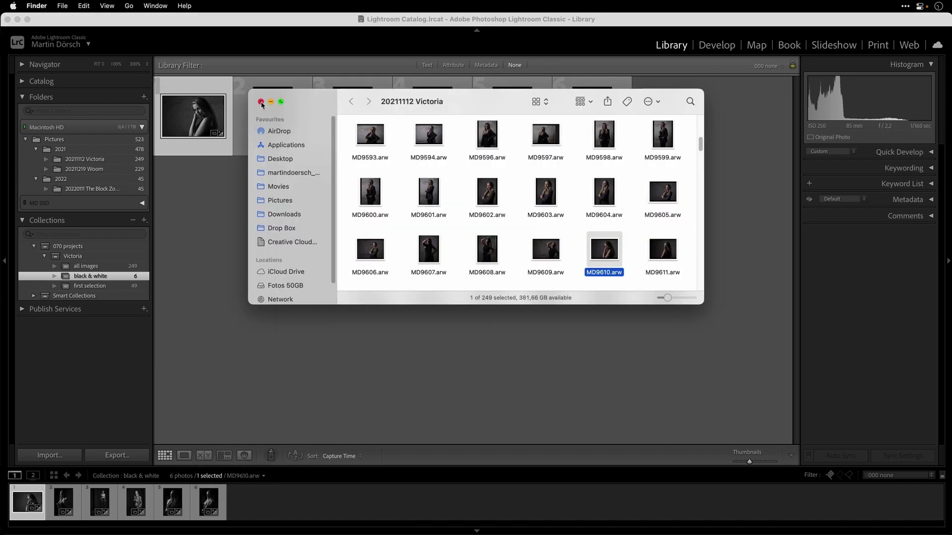
{"action": "left_click", "coordinate": [262, 102]}
- Go from the first photo of the "black & white" collection to its source folder in the library
{"action": "left_click", "coordinate": [200, 113]}
{"action": "right_click", "coordinate": [199, 113]}
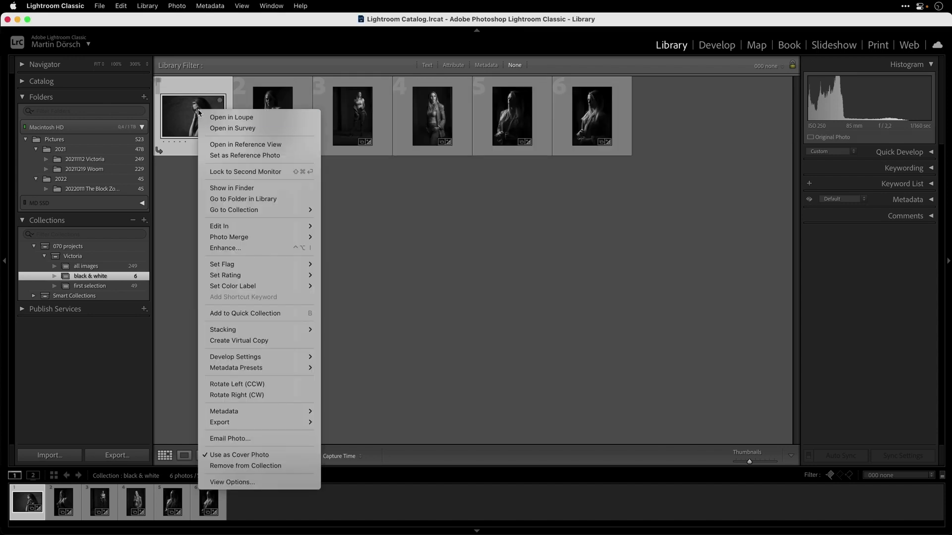
{"action": "left_click", "coordinate": [280, 199]}
- List the collections that contain the black-and-white photo 47 and go to its "first selection" collection
{"action": "mouse_move", "coordinate": [684, 395]}
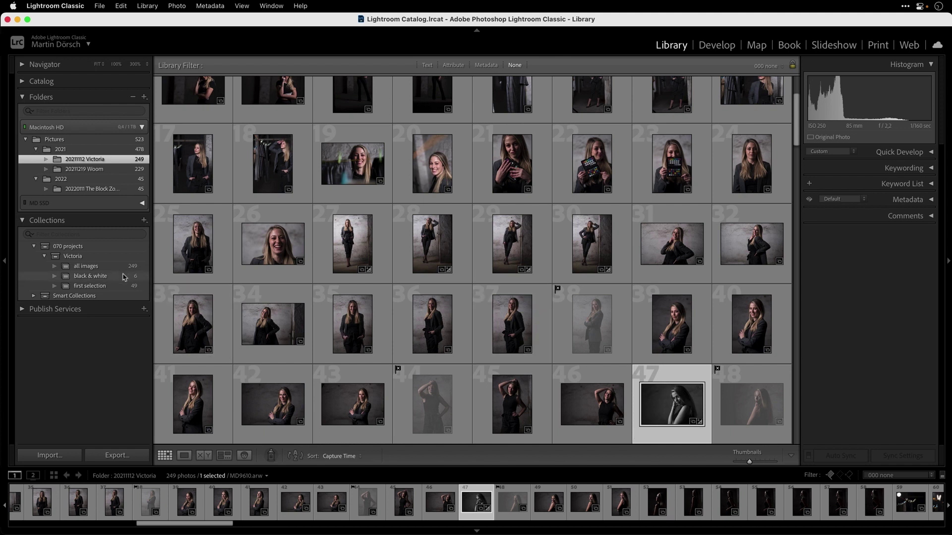
{"action": "left_click", "coordinate": [693, 422]}
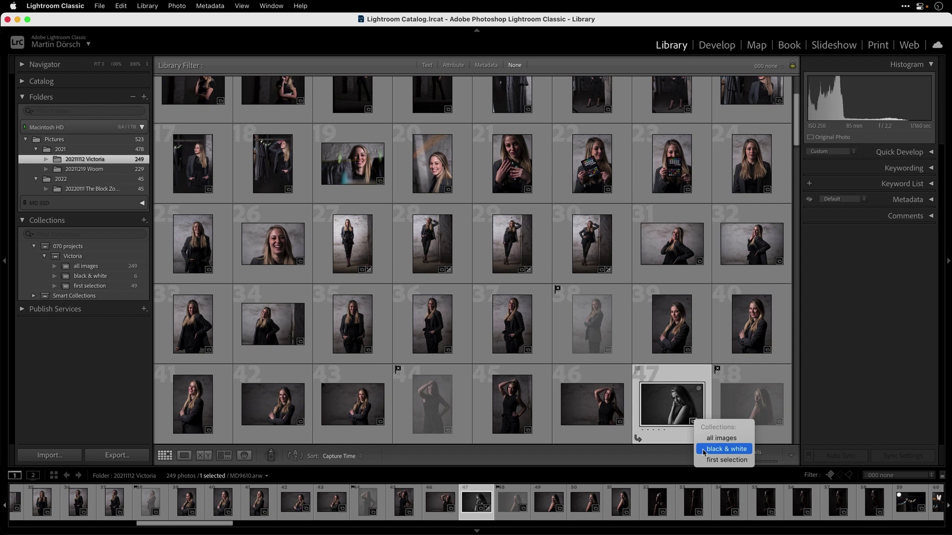
{"action": "left_click", "coordinate": [735, 459]}
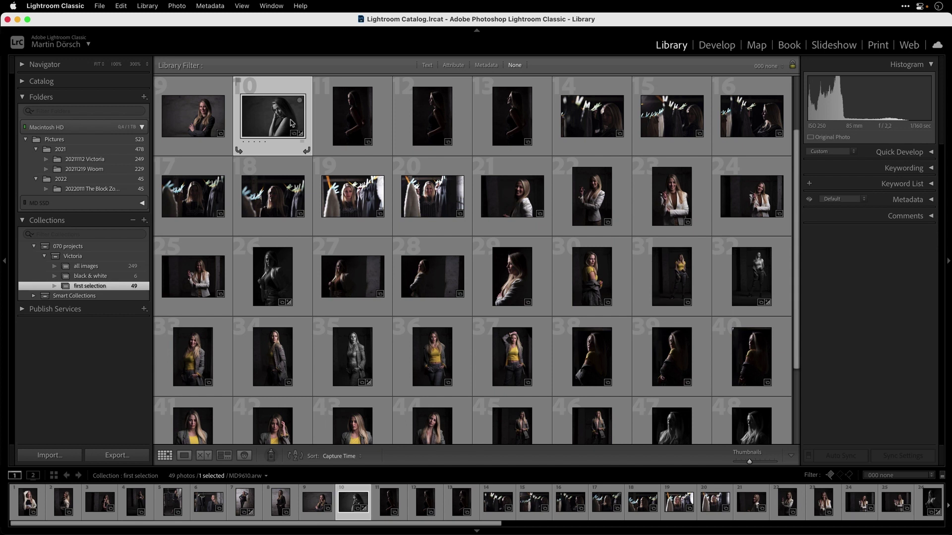
- Open the "black & white" collection, select all its photos and switch them back to colour
{"action": "left_click", "coordinate": [105, 277]}
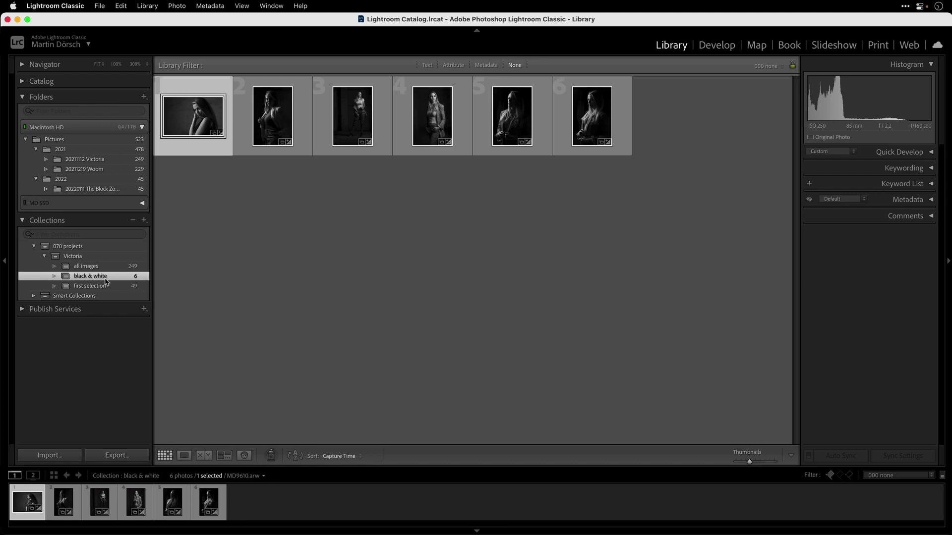
{"action": "key", "text": "super+a"}
{"action": "key", "text": "v"}
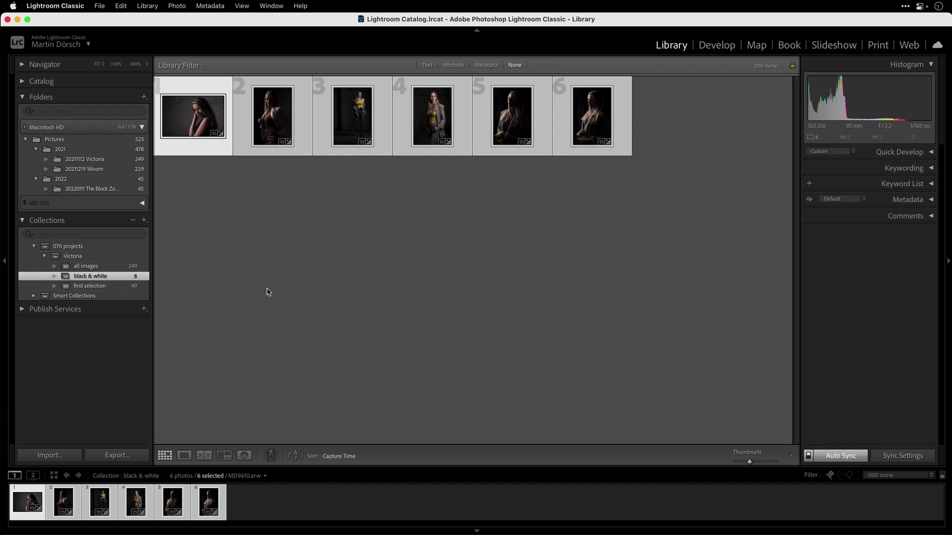
- Create virtual copies of all photos in the "black & white" collection and remove the originals from that collection
{"action": "right_click", "coordinate": [274, 121]}
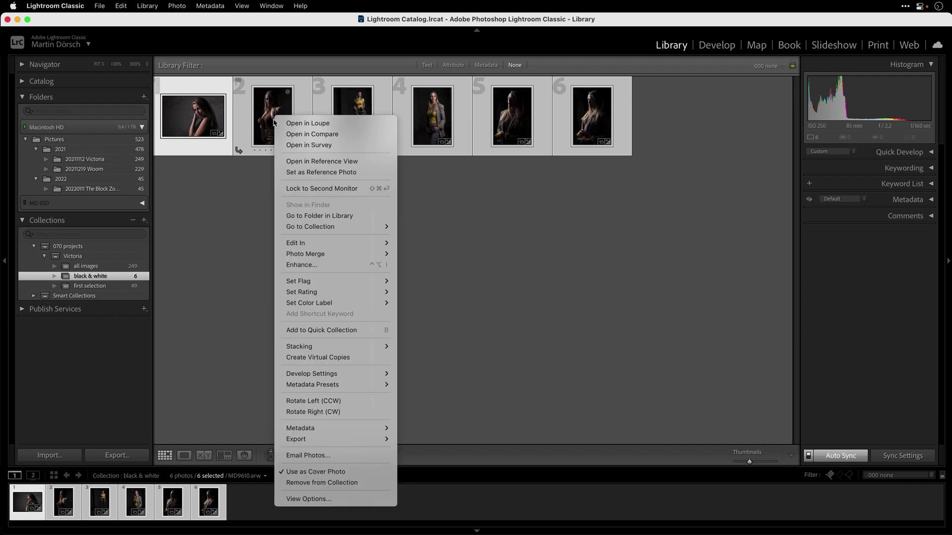
{"action": "left_click", "coordinate": [364, 358]}
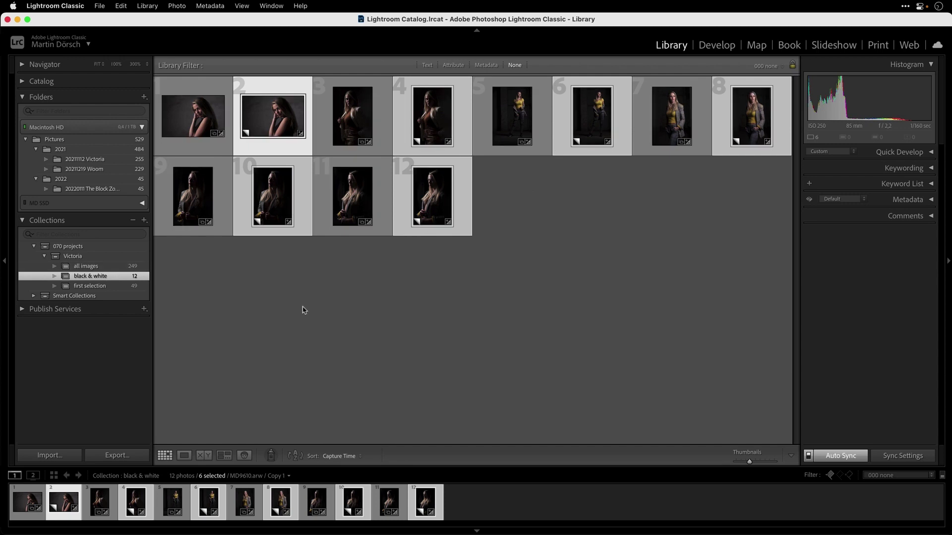
{"action": "left_click", "coordinate": [122, 6]}
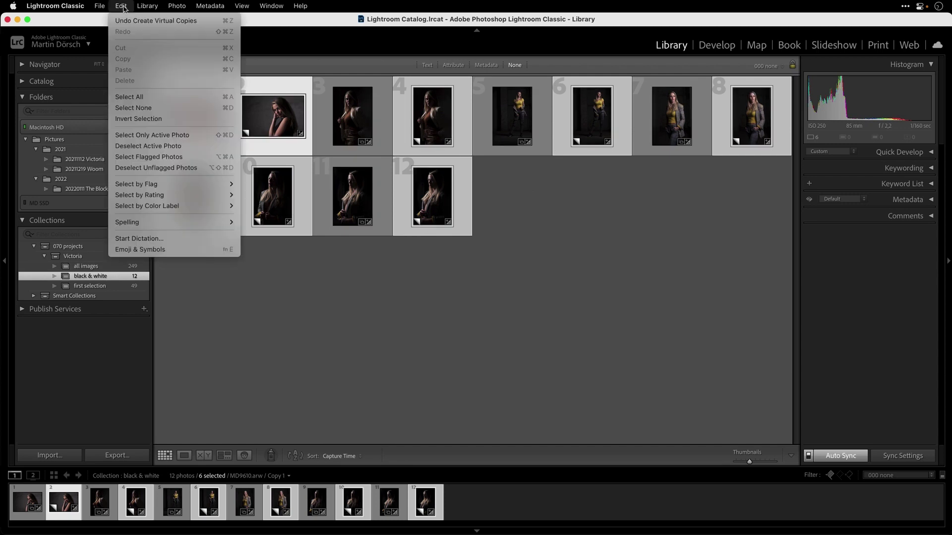
{"action": "left_click", "coordinate": [160, 119]}
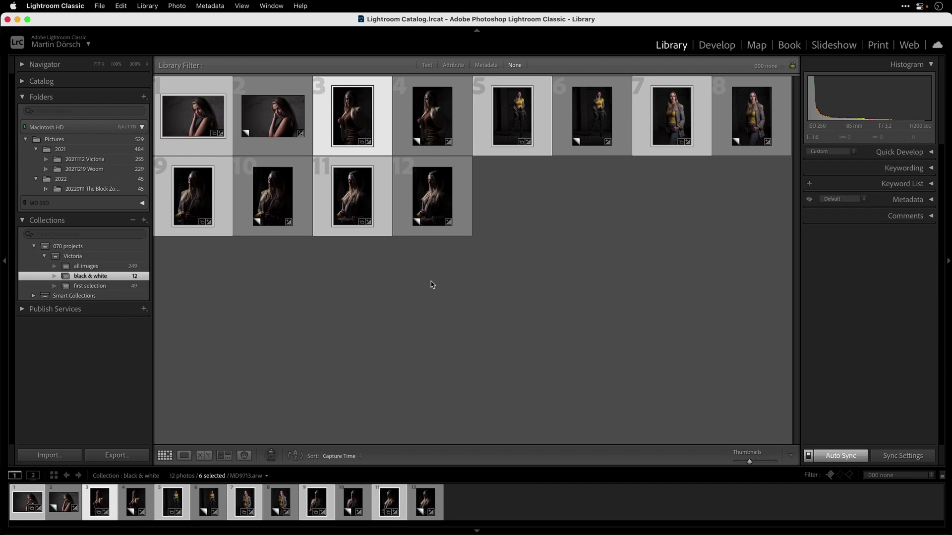
{"action": "key", "text": "Delete"}
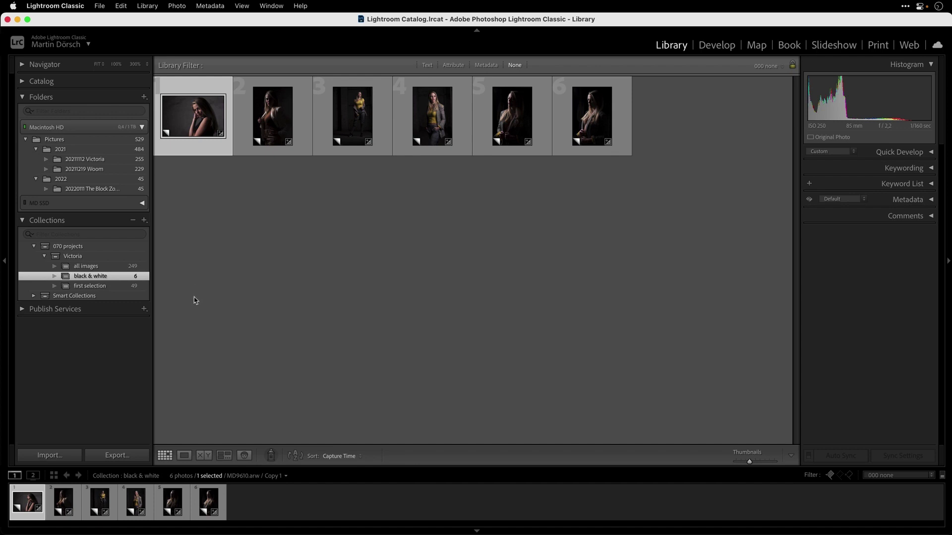
- Select all the virtual copies in the "black & white" collection and convert them to black and white
{"action": "key", "text": "super+a"}
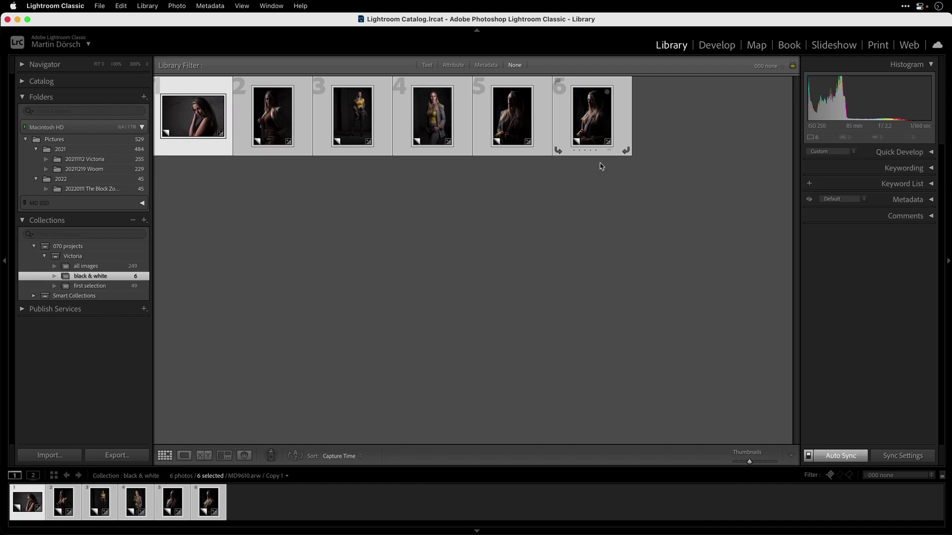
{"action": "key", "text": "v"}
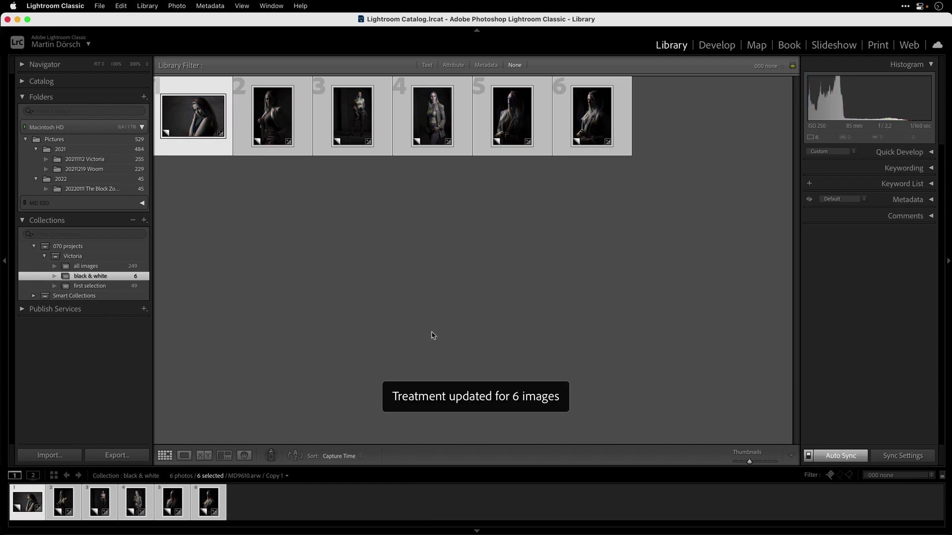
{"action": "left_click", "coordinate": [445, 337]}
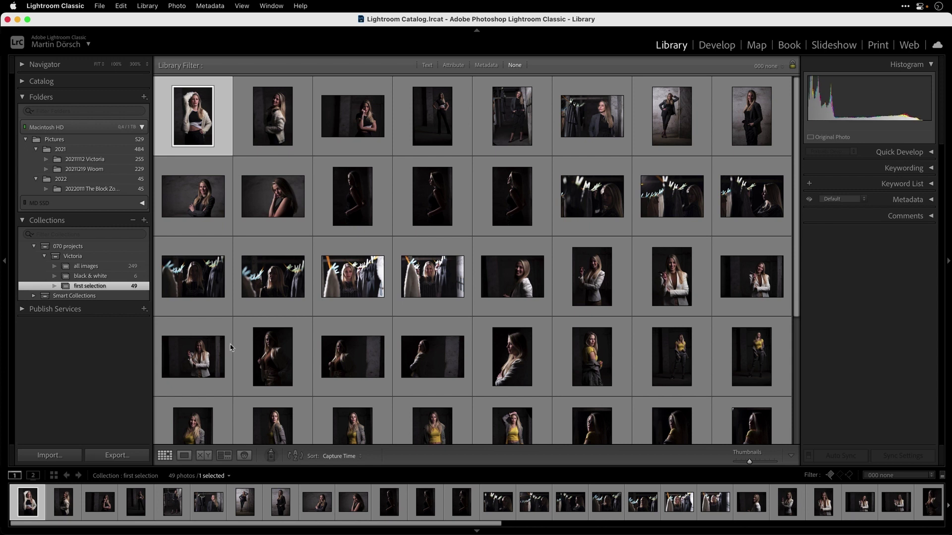
- Compare the "first selection" and "black & white" collections, and check which collections contain photo 47 and its virtual copy in the shoot's source folder
{"action": "left_click", "coordinate": [119, 286]}
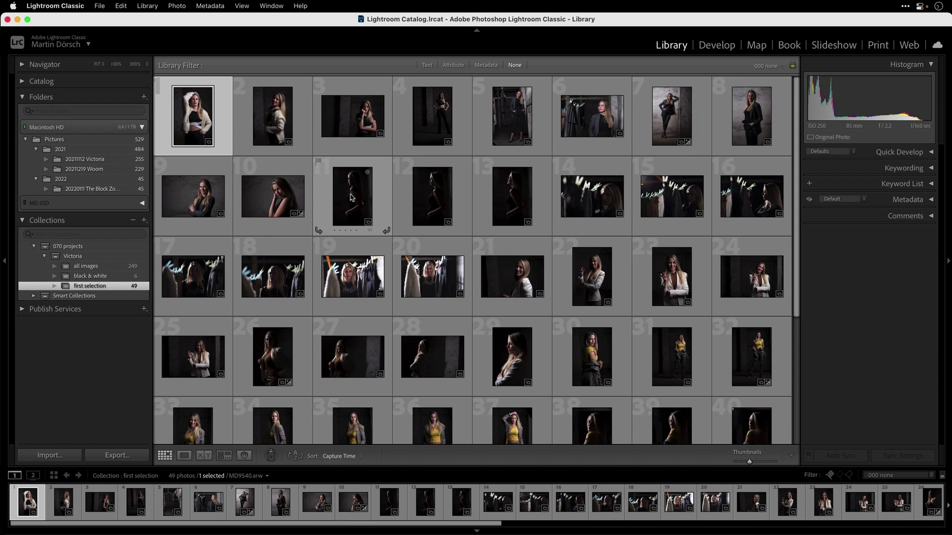
{"action": "left_click", "coordinate": [105, 276]}
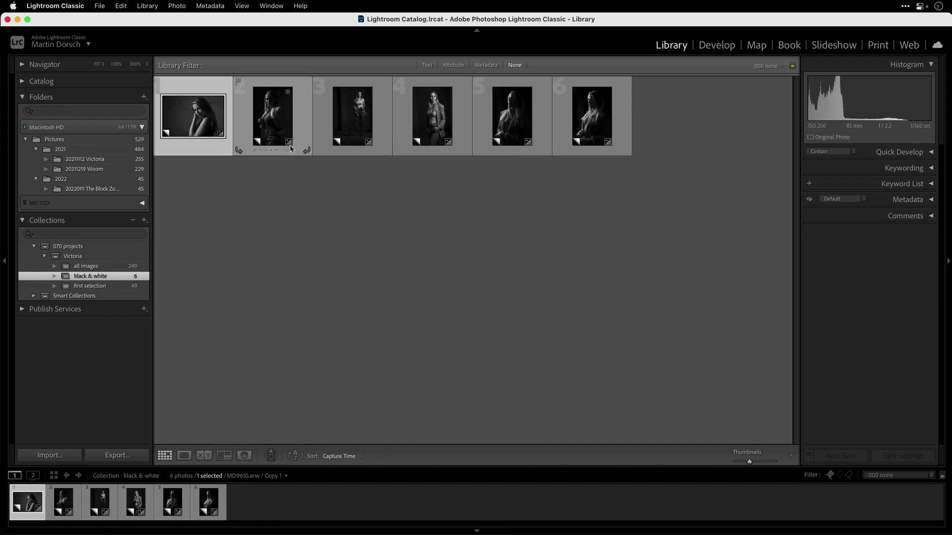
{"action": "left_click", "coordinate": [105, 164]}
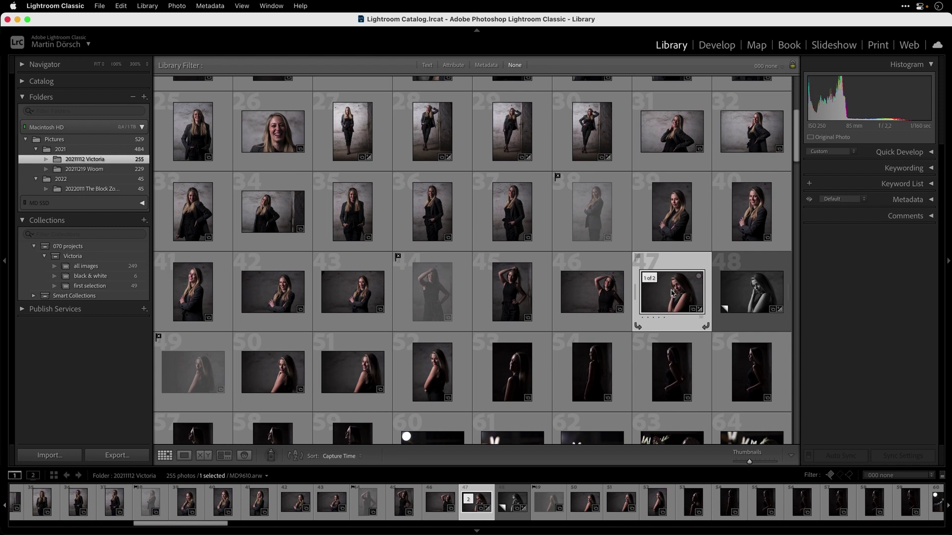
{"action": "left_click", "coordinate": [693, 310]}
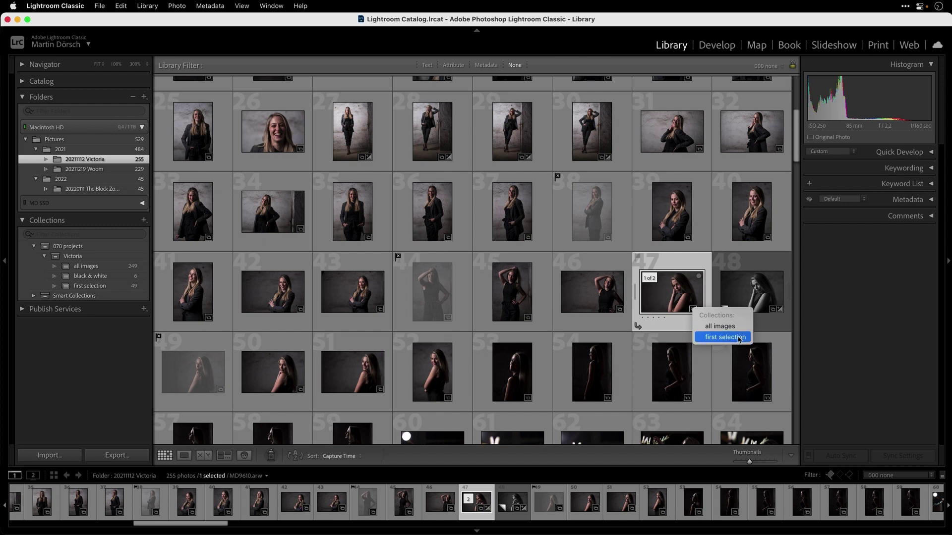
{"action": "left_click", "coordinate": [768, 297]}
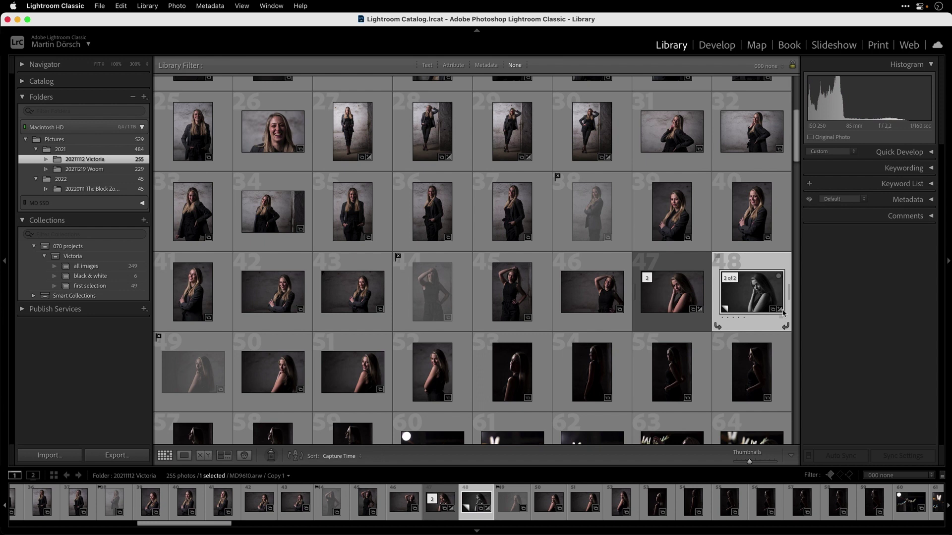
{"action": "left_click", "coordinate": [774, 311]}
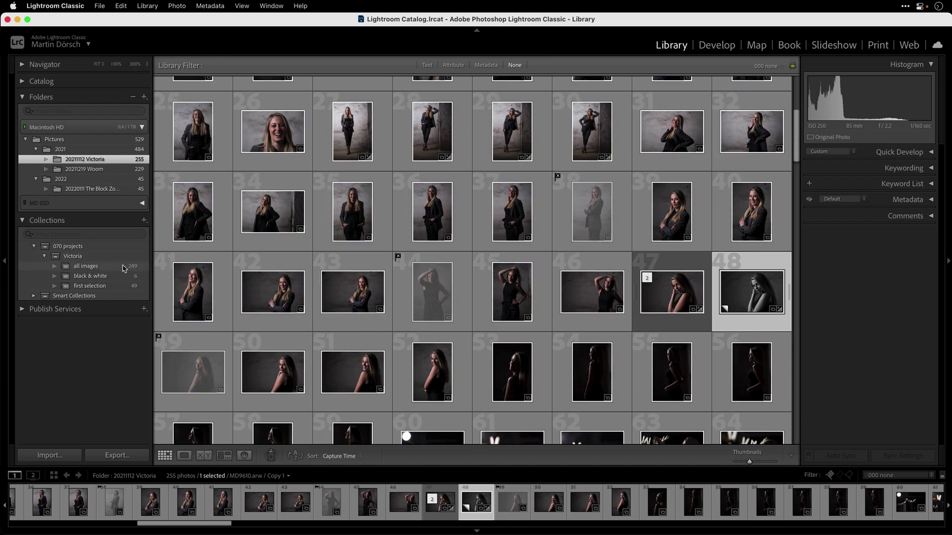
- Review the shoot's "all images", "first selection" and "black & white" collections alongside its source folder
{"action": "left_click", "coordinate": [142, 268]}
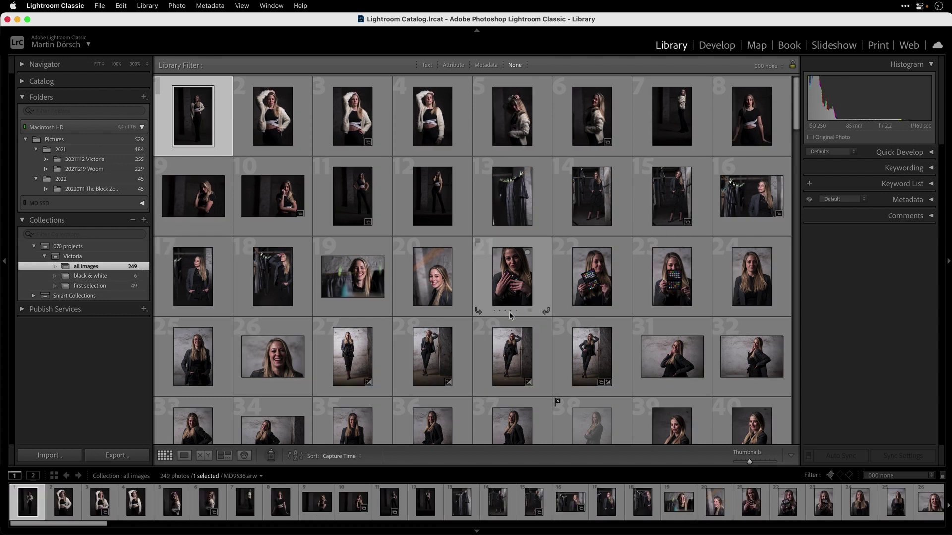
{"action": "left_click", "coordinate": [105, 277]}
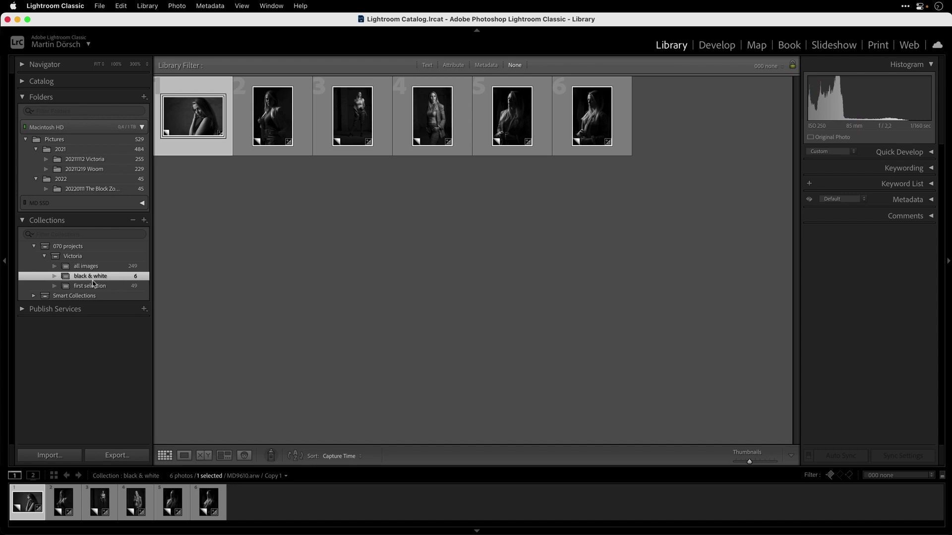
{"action": "left_click", "coordinate": [112, 160]}
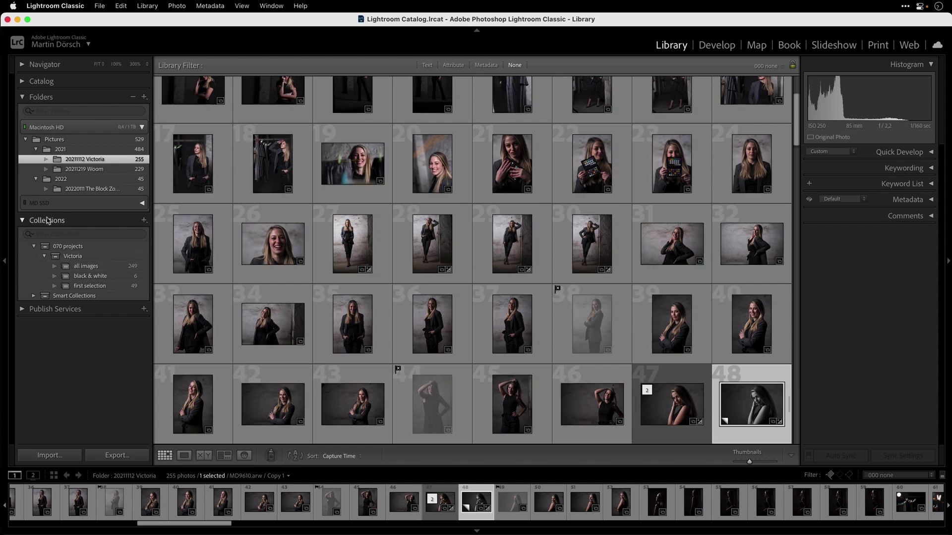
{"action": "left_click", "coordinate": [102, 268]}
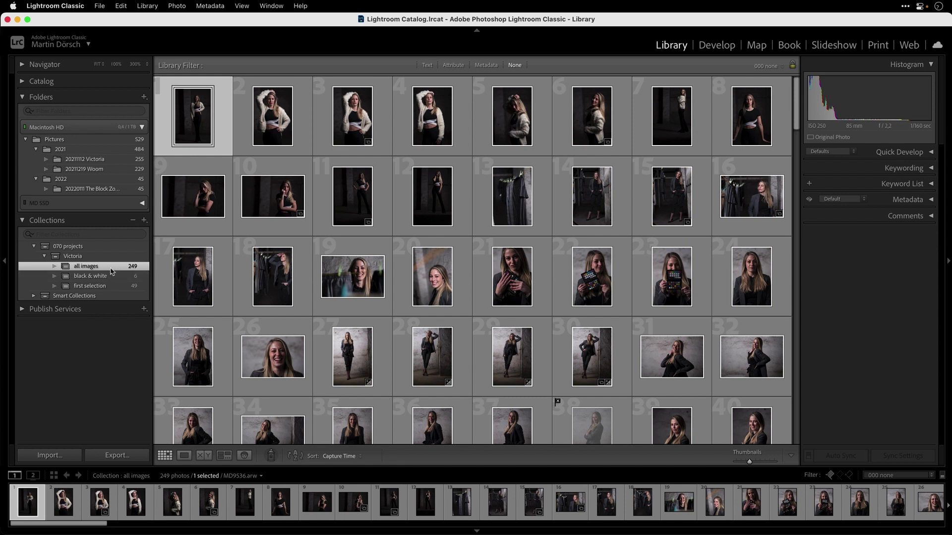
{"action": "left_click", "coordinate": [115, 286]}
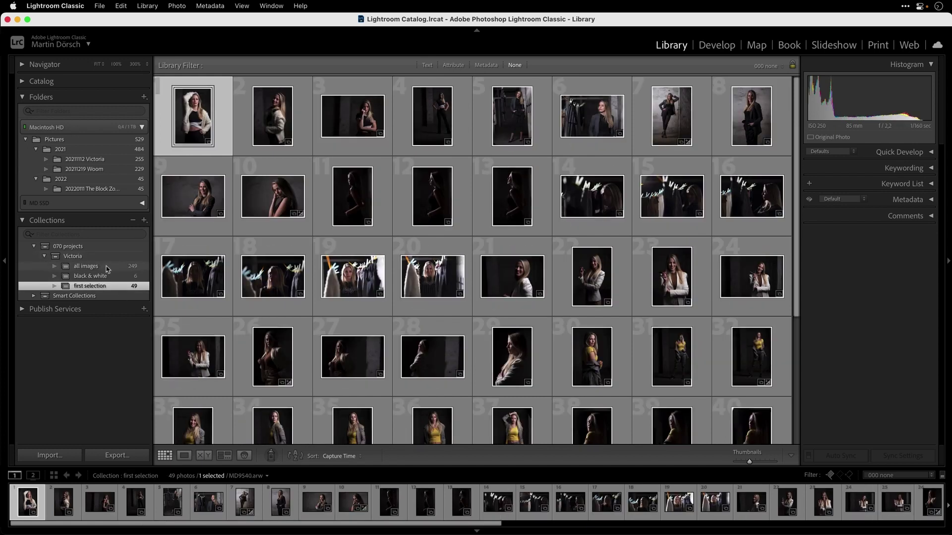
{"action": "left_click", "coordinate": [118, 277]}
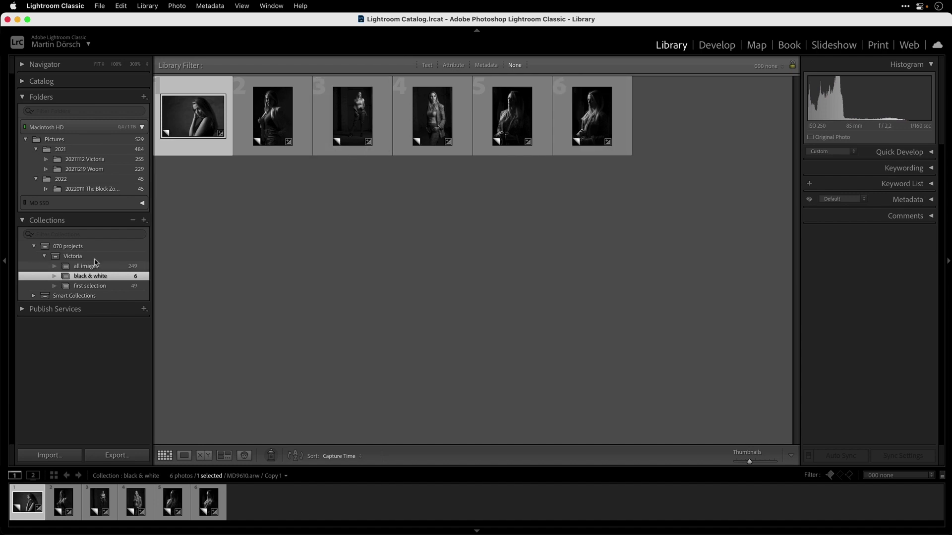
- Create an empty collection named "instagram 1:1" inside the shoot's collection set under "070 projects"
{"action": "right_click", "coordinate": [78, 257]}
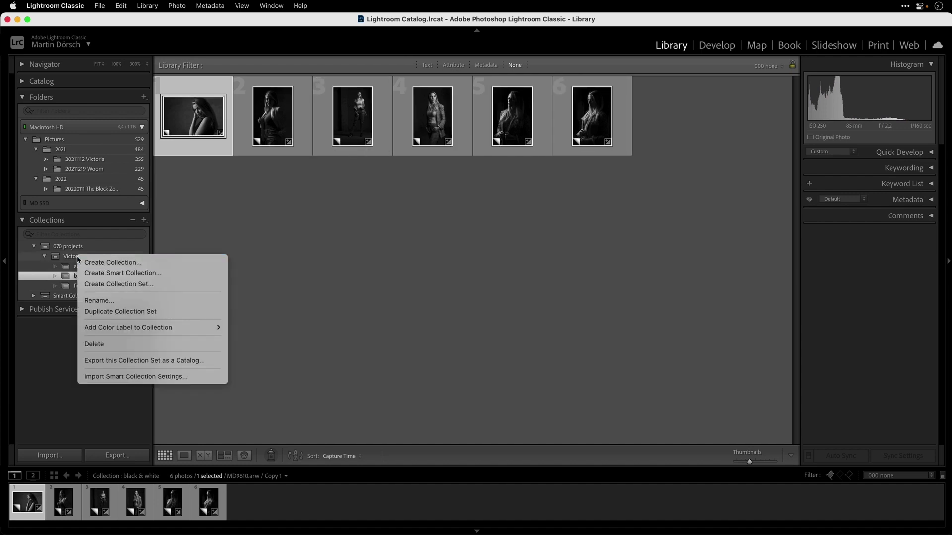
{"action": "left_click", "coordinate": [116, 262]}
{"action": "type", "text": "instagram 1:1"}
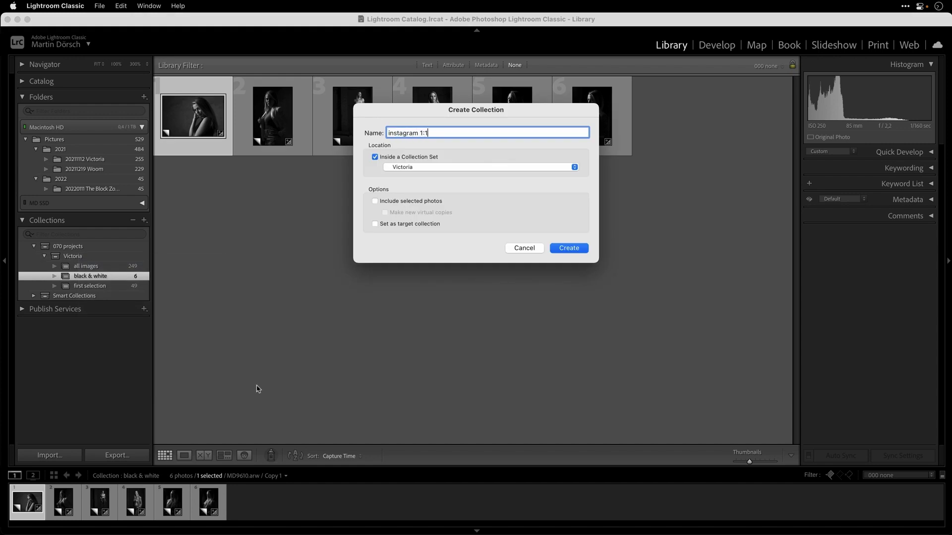
{"action": "left_click", "coordinate": [575, 249]}
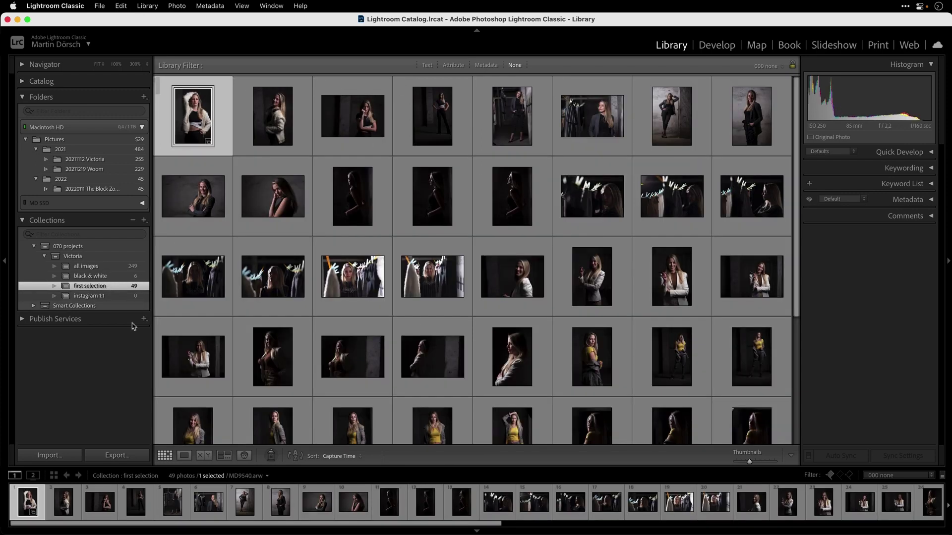
- Add photos 29, 41 and 10 of the "first selection" collection to the "instagram 1:1" collection
{"action": "left_click_drag", "start_coordinate": [799, 242], "coordinate": [797, 286]}
{"action": "left_click", "coordinate": [516, 292]}
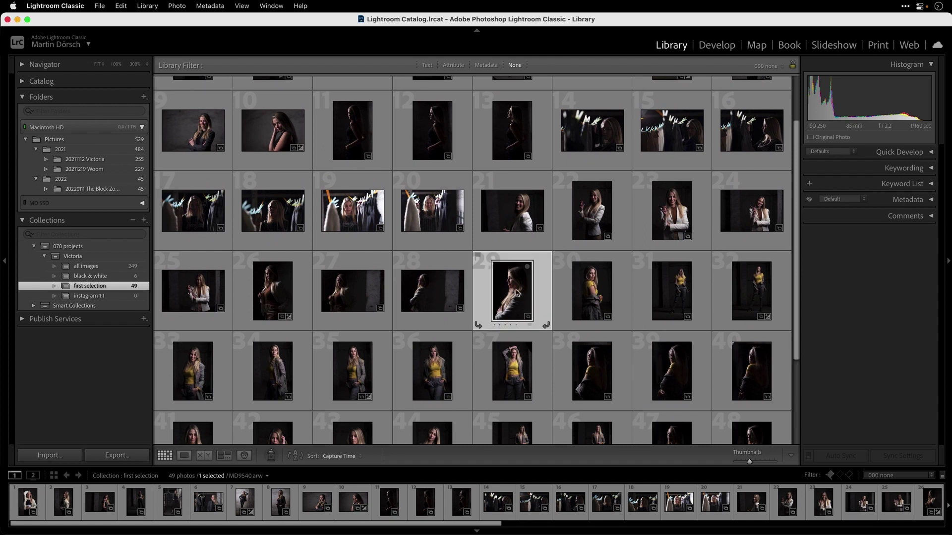
{"action": "left_click_drag", "start_coordinate": [516, 298], "coordinate": [104, 297]}
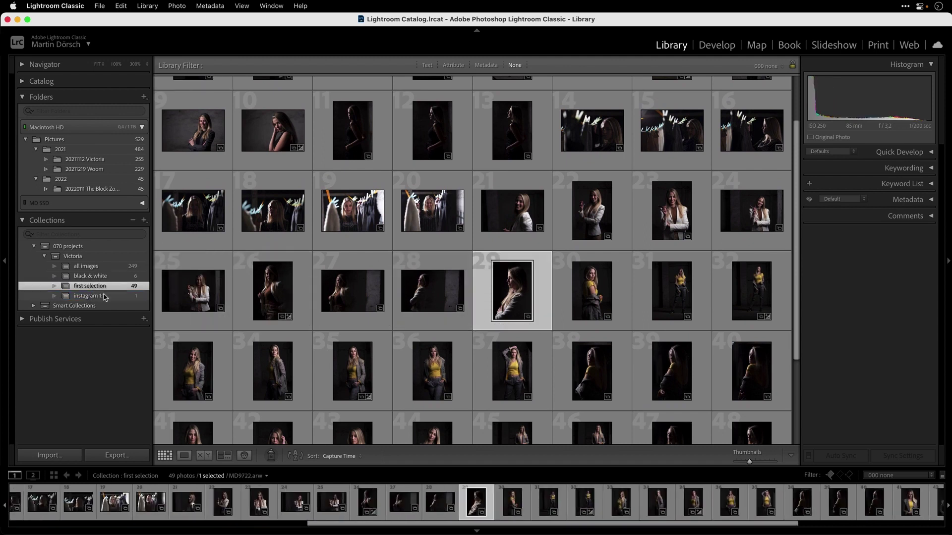
{"action": "scroll", "coordinate": [374, 380], "scroll_direction": "down", "scroll_amount": 2}
{"action": "left_click_drag", "start_coordinate": [197, 371], "coordinate": [98, 297]}
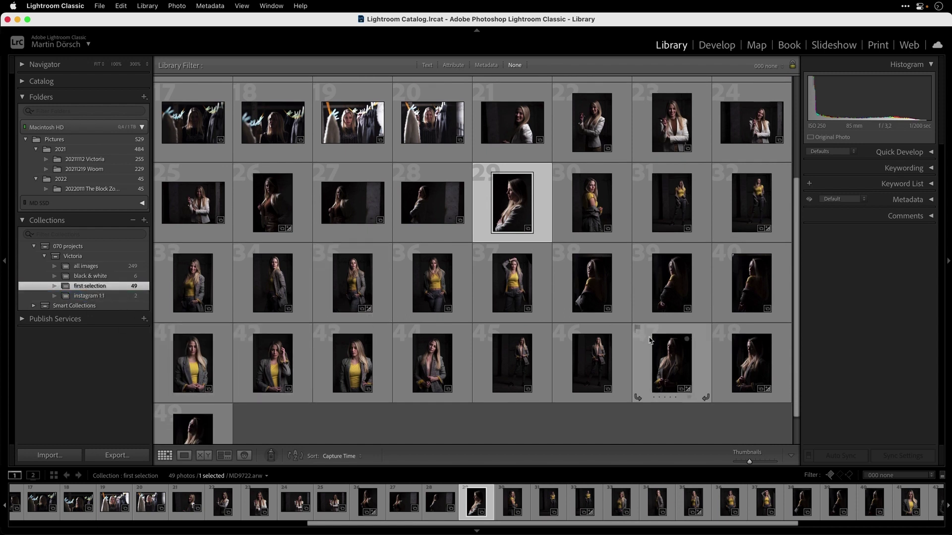
{"action": "scroll", "coordinate": [652, 339], "scroll_direction": "up", "scroll_amount": 4}
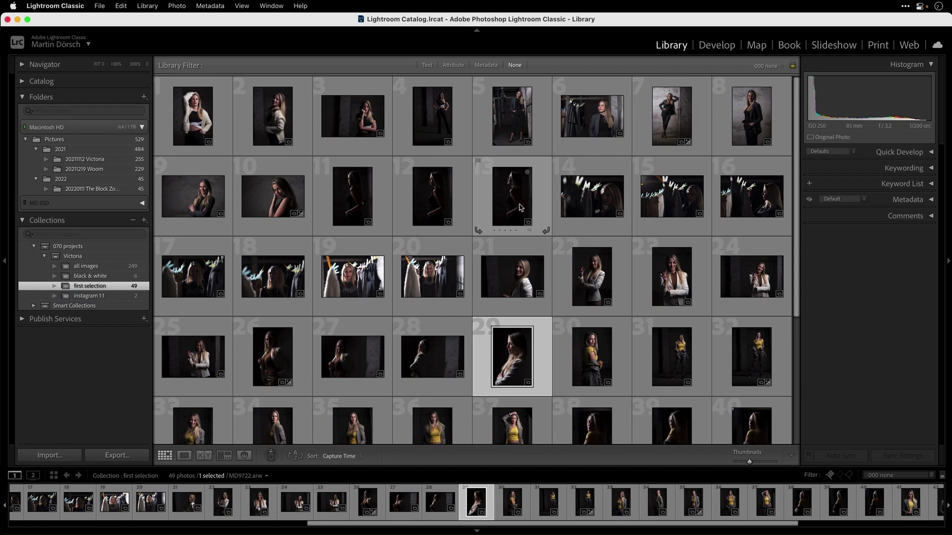
{"action": "left_click_drag", "start_coordinate": [288, 203], "coordinate": [100, 296]}
- Open the "instagram 1:1" collection and list the collections that contain its first photo
{"action": "left_click", "coordinate": [94, 296]}
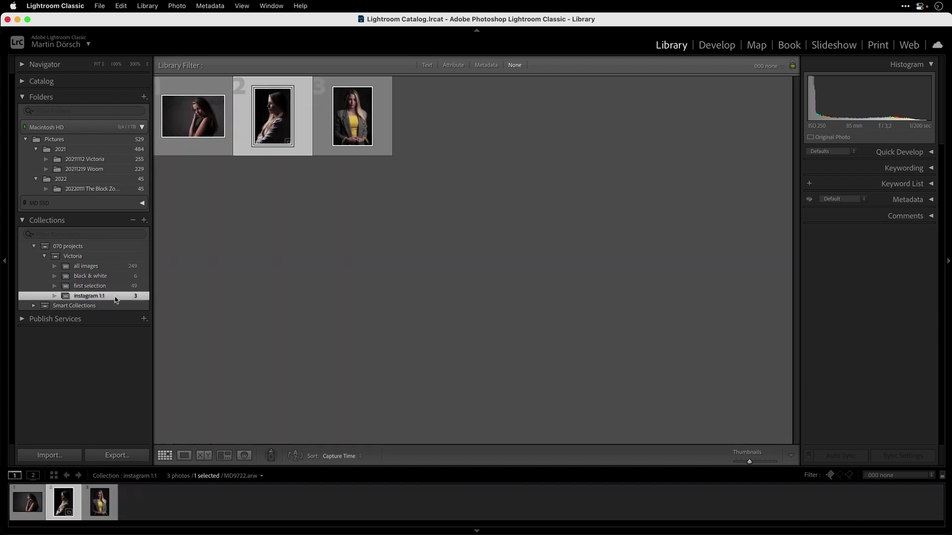
{"action": "left_click", "coordinate": [214, 134]}
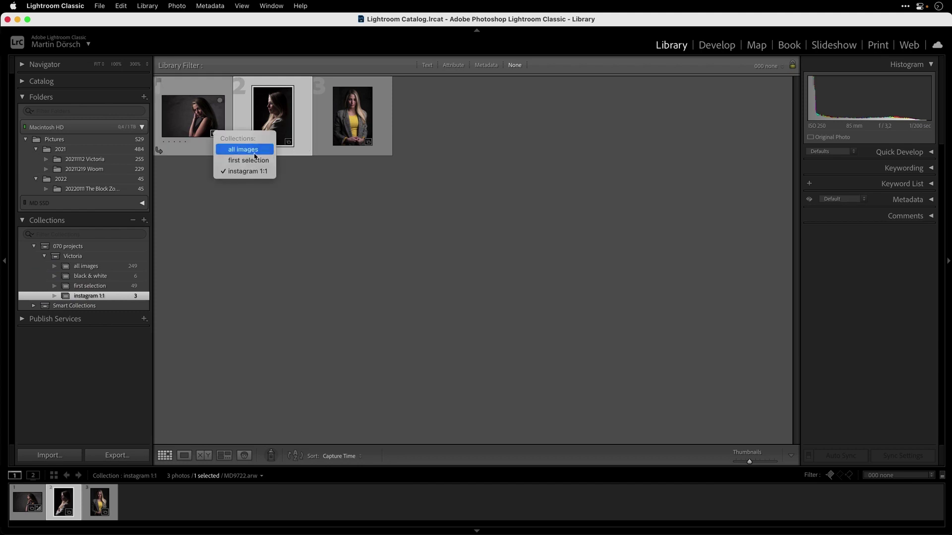
{"action": "left_click", "coordinate": [289, 203]}
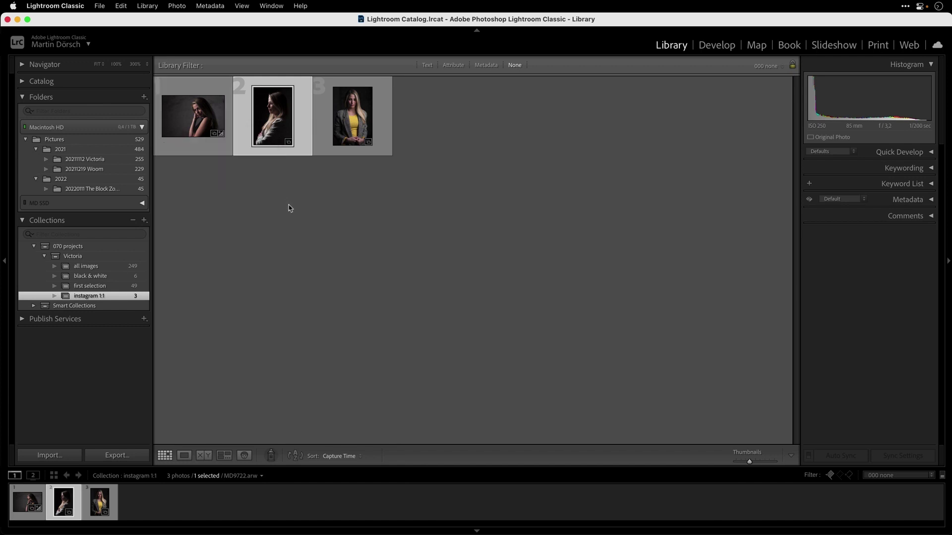
- Create virtual copies of all photos in the "instagram 1:1" collection and remove the originals from that collection
{"action": "key", "text": "super+a"}
{"action": "right_click", "coordinate": [361, 118]}
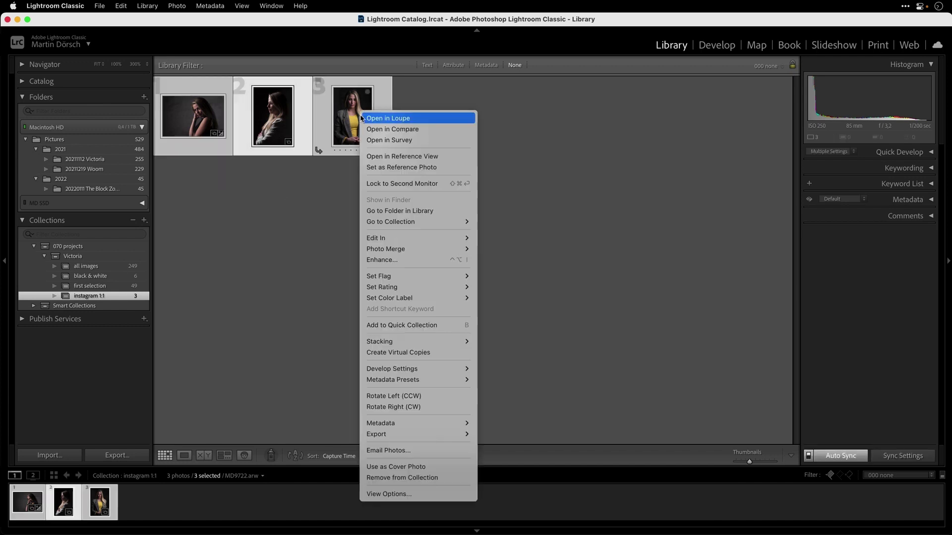
{"action": "left_click", "coordinate": [426, 354]}
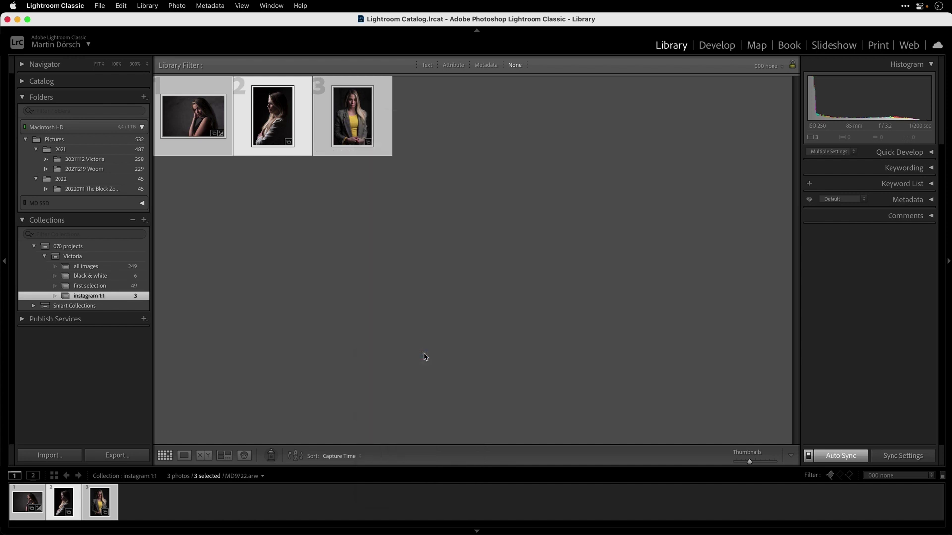
{"action": "left_click", "coordinate": [121, 6]}
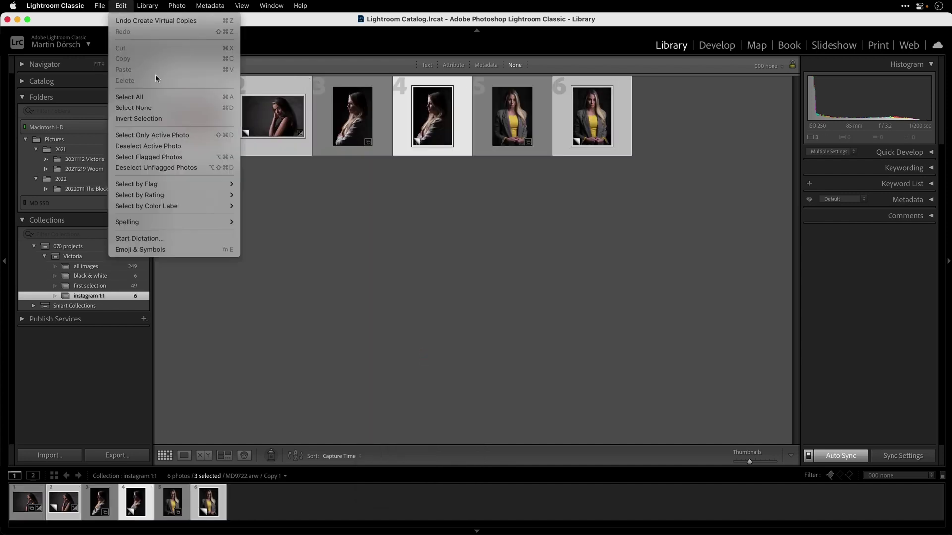
{"action": "left_click", "coordinate": [168, 120]}
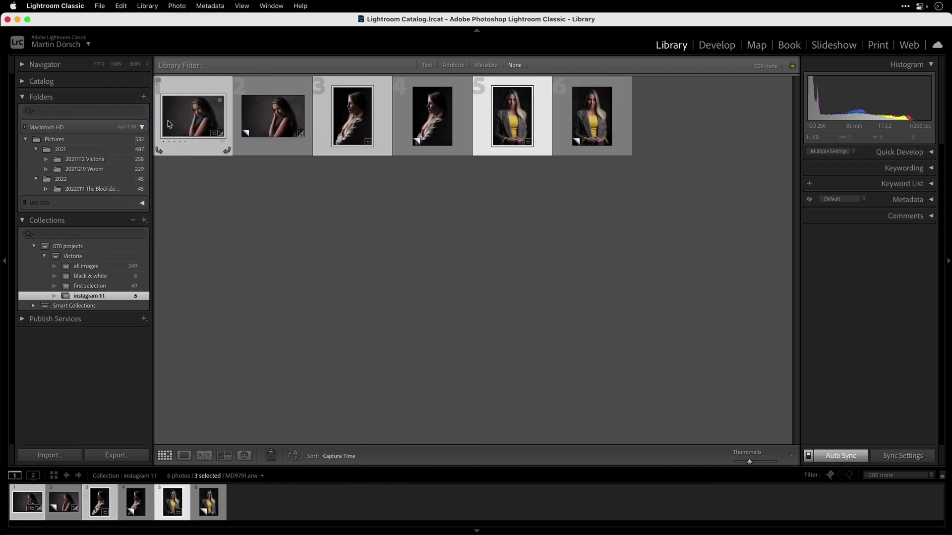
{"action": "key", "text": "Delete"}
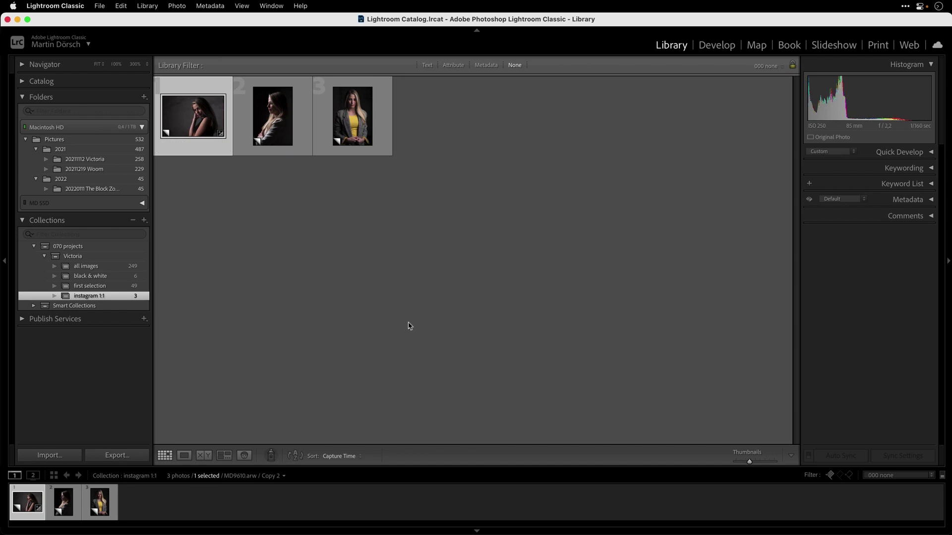
- Crop all three virtual copies in the "instagram 1:1" collection together to a 1 x 1 aspect ratio
{"action": "key", "text": "super+a"}
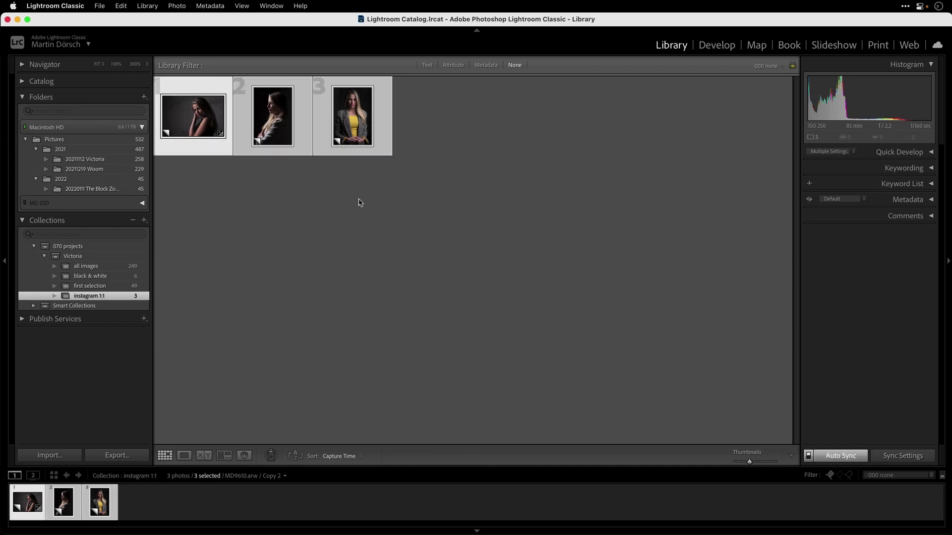
{"action": "key", "text": "r"}
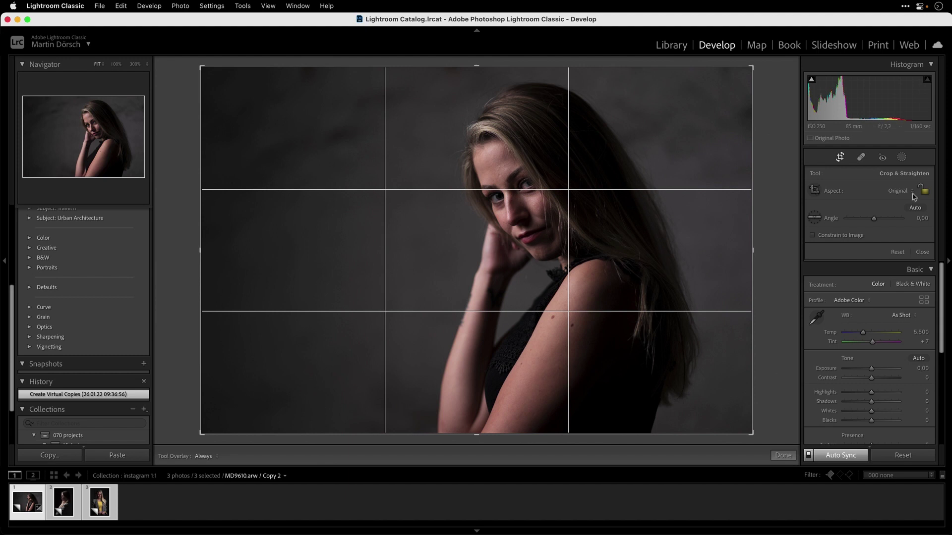
{"action": "left_click", "coordinate": [914, 195]}
{"action": "left_click", "coordinate": [896, 218]}
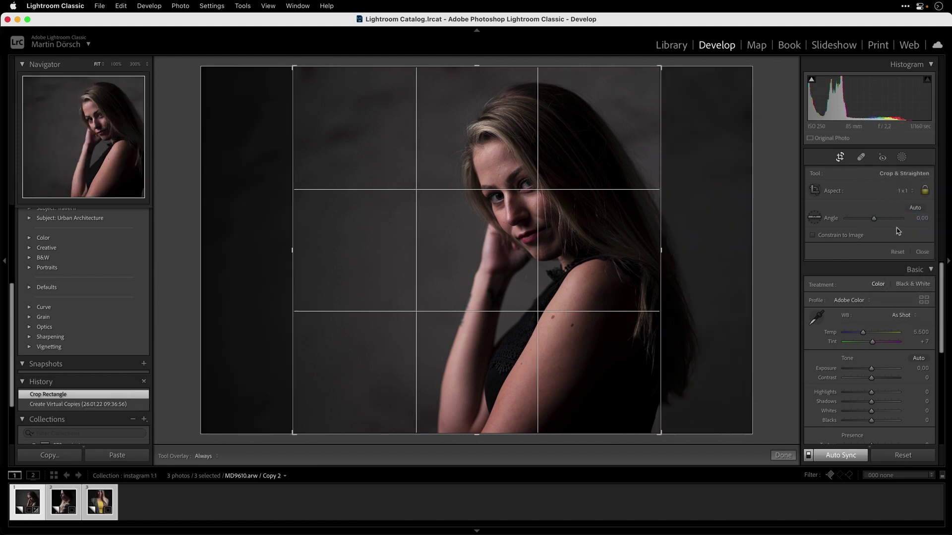
- Reframe the square crops of the first and second photos individually, tightening the second around the head and shoulders
{"action": "left_click", "coordinate": [37, 493]}
{"action": "left_click_drag", "start_coordinate": [527, 345], "coordinate": [498, 346]}
{"action": "key", "text": "Right"}
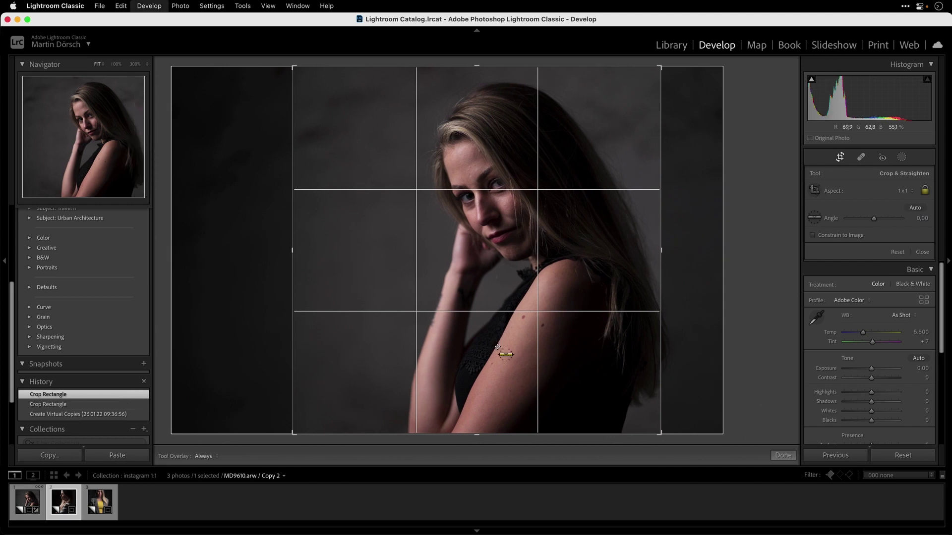
{"action": "left_click_drag", "start_coordinate": [524, 229], "coordinate": [506, 291]}
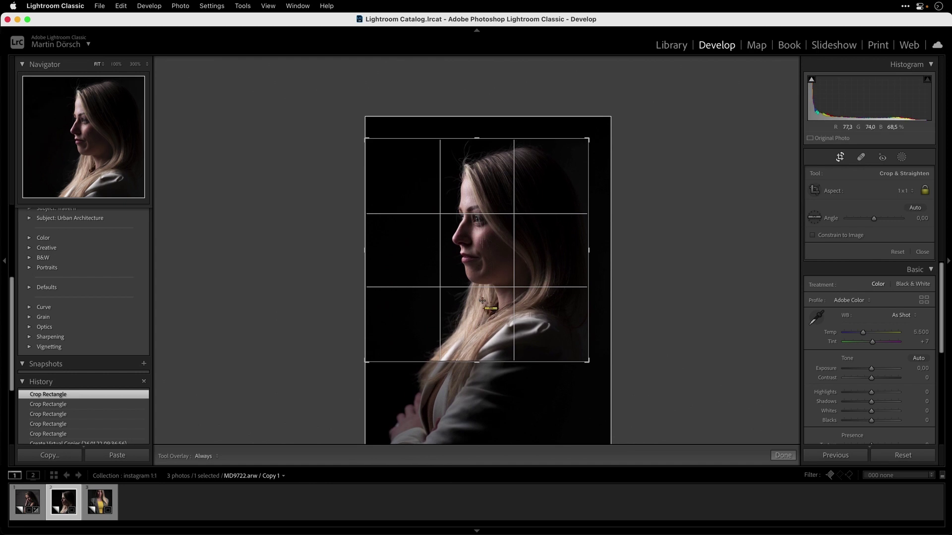
- Tighten and recentre the third photo's square crop around the head and shoulders, apply it and return to the Library grid
{"action": "key", "text": "Right"}
{"action": "left_click_drag", "start_coordinate": [544, 234], "coordinate": [549, 289]}
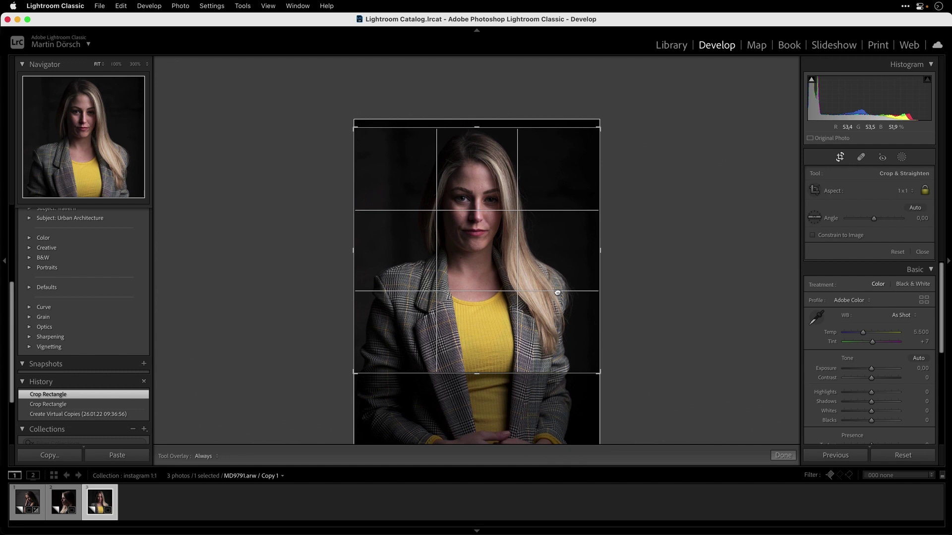
{"action": "left_click_drag", "start_coordinate": [599, 372], "coordinate": [574, 350]}
{"action": "left_click_drag", "start_coordinate": [539, 323], "coordinate": [535, 327]}
{"action": "double_click", "coordinate": [535, 326]}
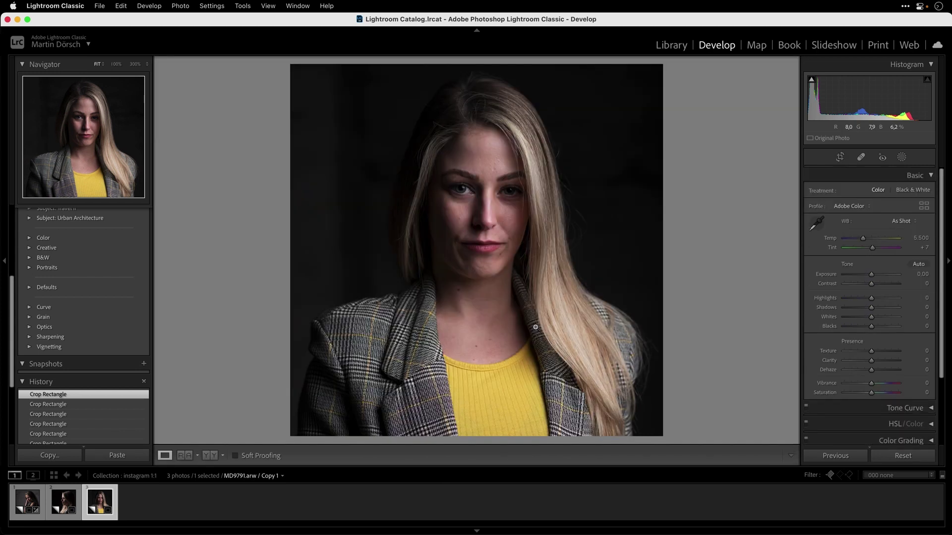
{"action": "key", "text": "g"}
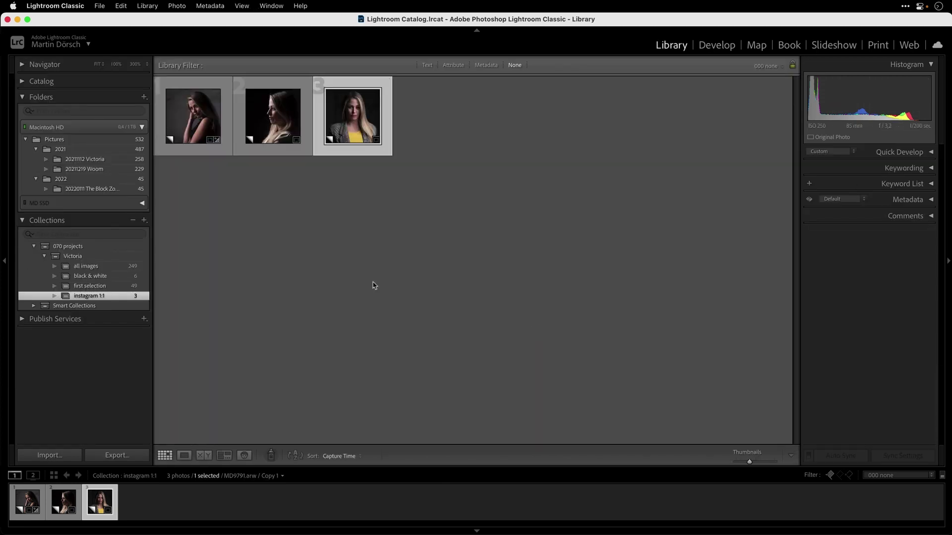
- Compare the three square-cropped photos side by side in Survey view, and return to the grid
{"action": "key", "text": "super+a"}
{"action": "key", "text": "n"}
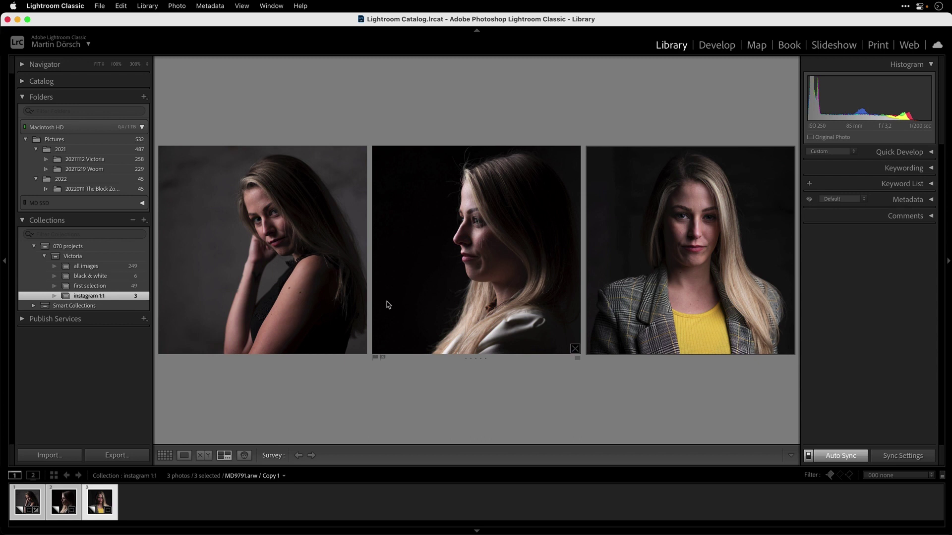
{"action": "key", "text": "g"}
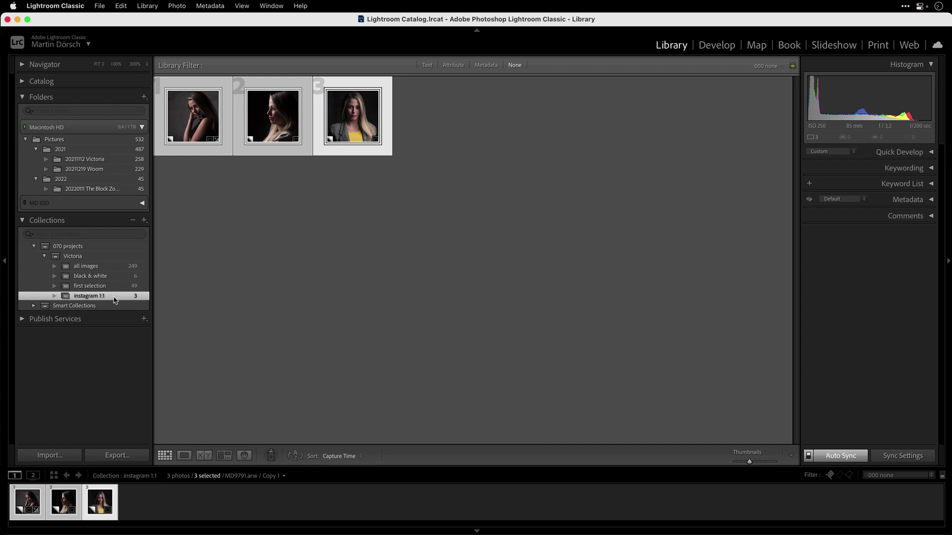
- Review the 20211112 shoot folder and its "all images", "black & white", "first selection" and "instagram 1:1" collections
{"action": "left_click", "coordinate": [143, 162]}
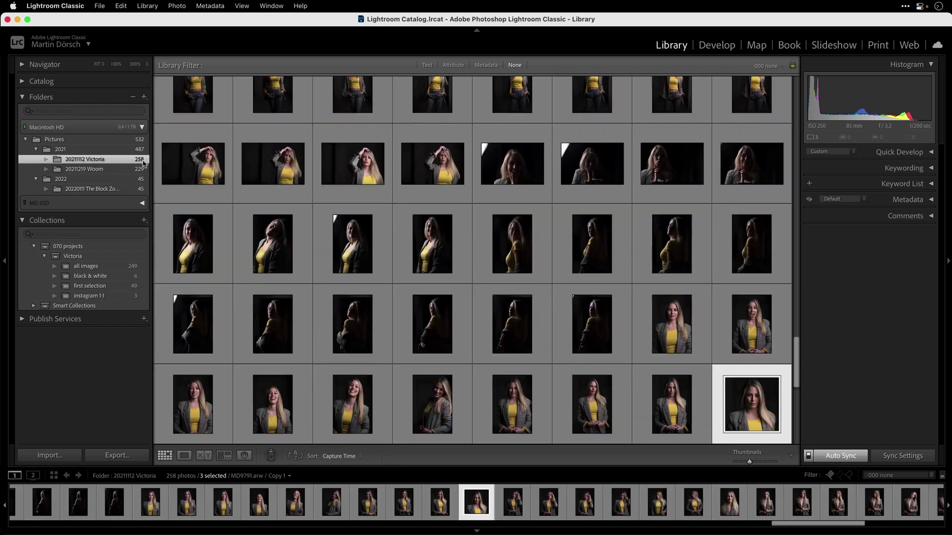
{"action": "left_click", "coordinate": [126, 266]}
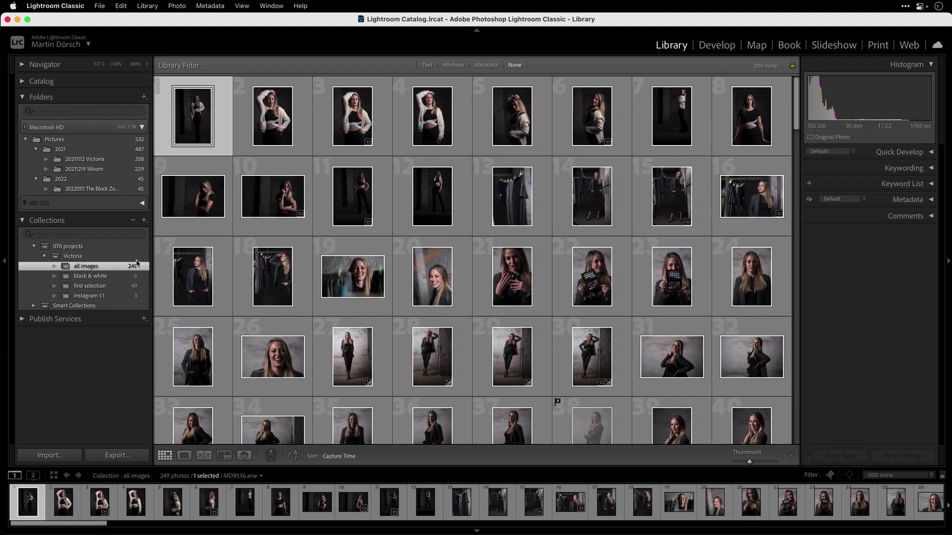
{"action": "left_click", "coordinate": [117, 277]}
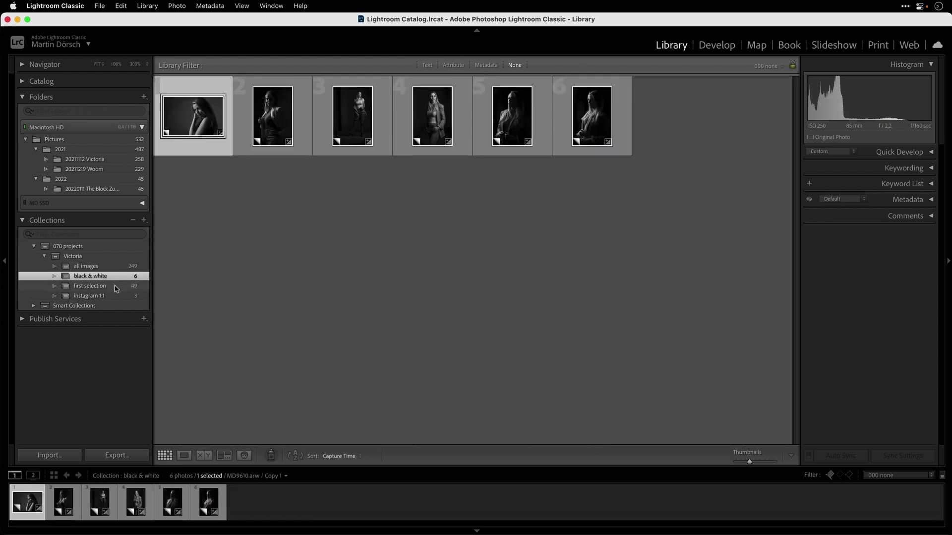
{"action": "left_click", "coordinate": [118, 287]}
{"action": "left_click", "coordinate": [124, 296]}
{"action": "left_click", "coordinate": [125, 288]}
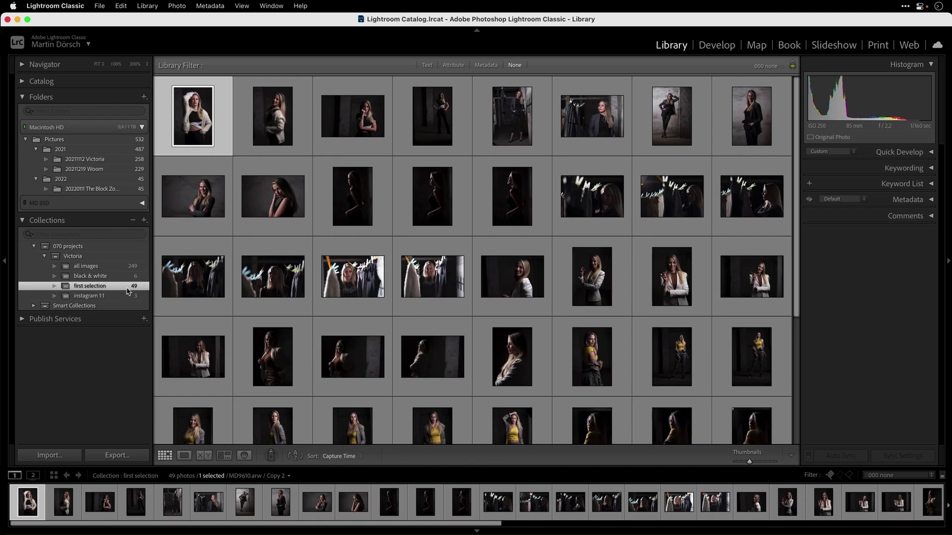
{"action": "left_click", "coordinate": [122, 296]}
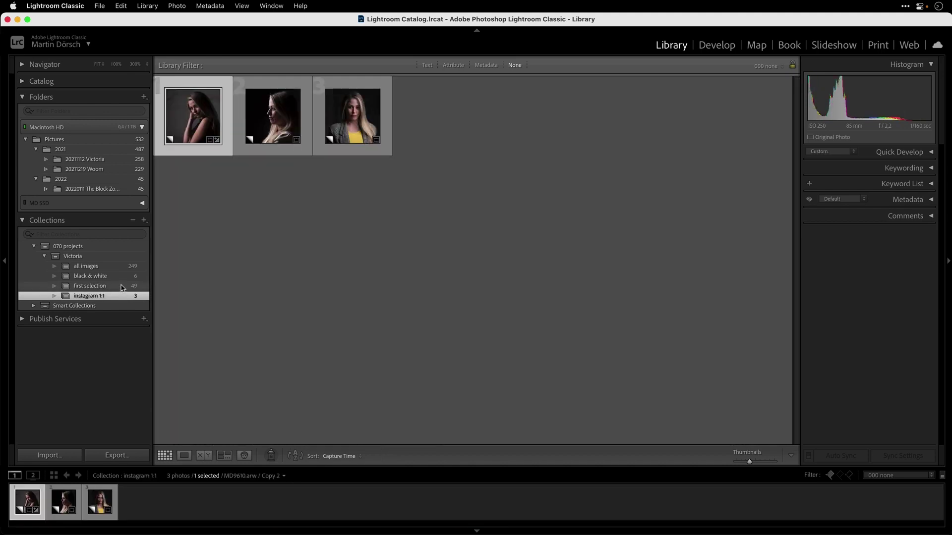
{"action": "left_click", "coordinate": [123, 286]}
{"action": "left_click", "coordinate": [123, 277]}
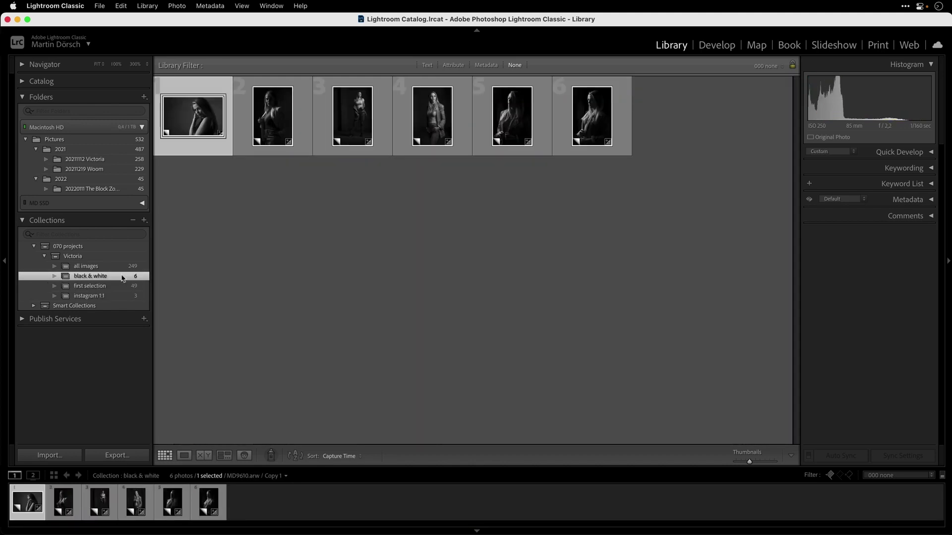